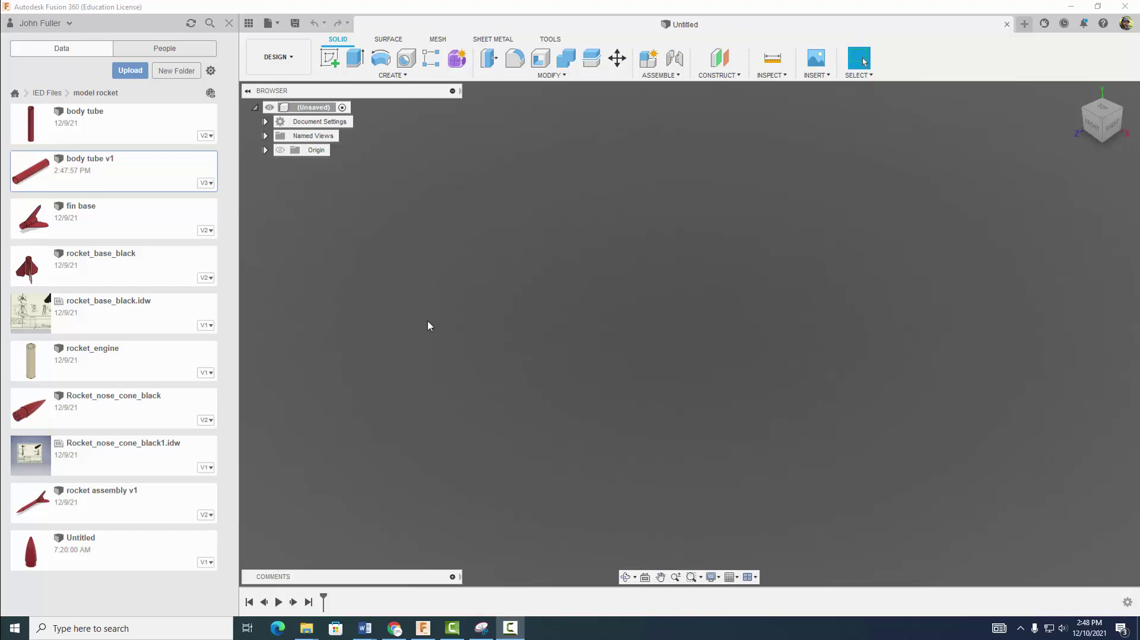
Step: Save the empty design under the name "model rocket assembly"
{"action": "left_click", "coordinate": [295, 25]}
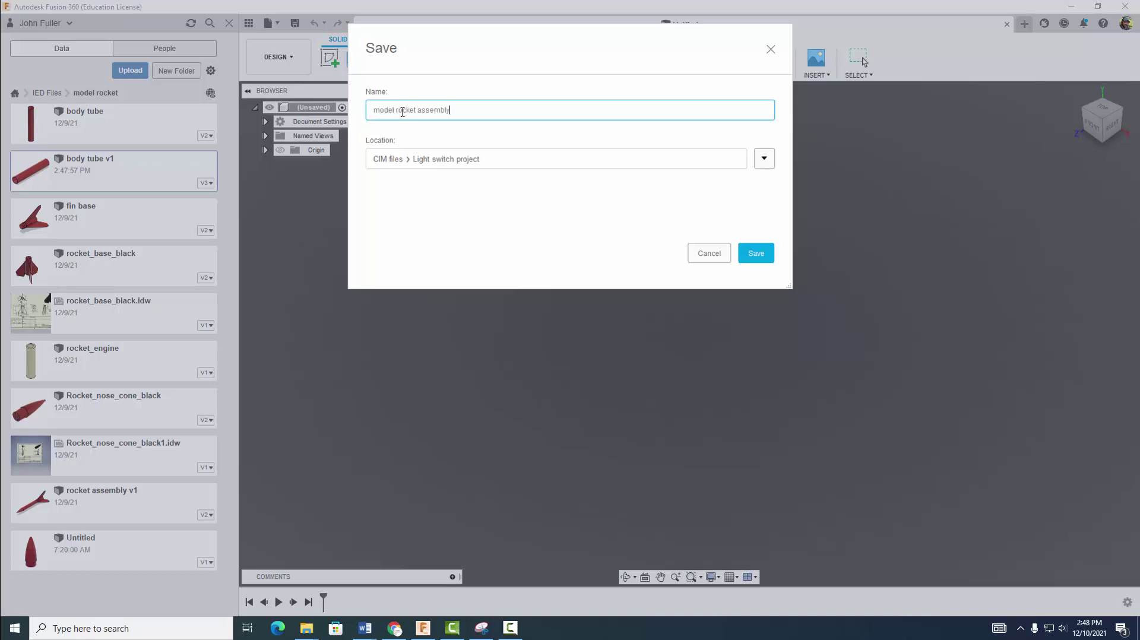
{"action": "left_click", "coordinate": [762, 252]}
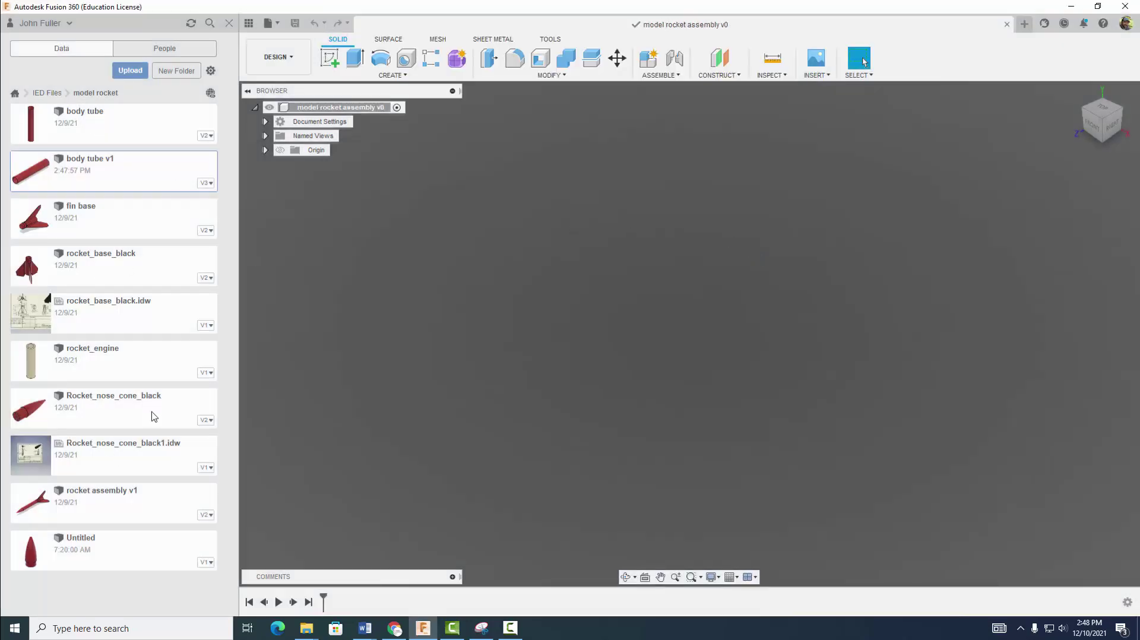
Step: Insert body tube v1 into the current design and accept its default position
{"action": "right_click", "coordinate": [96, 171]}
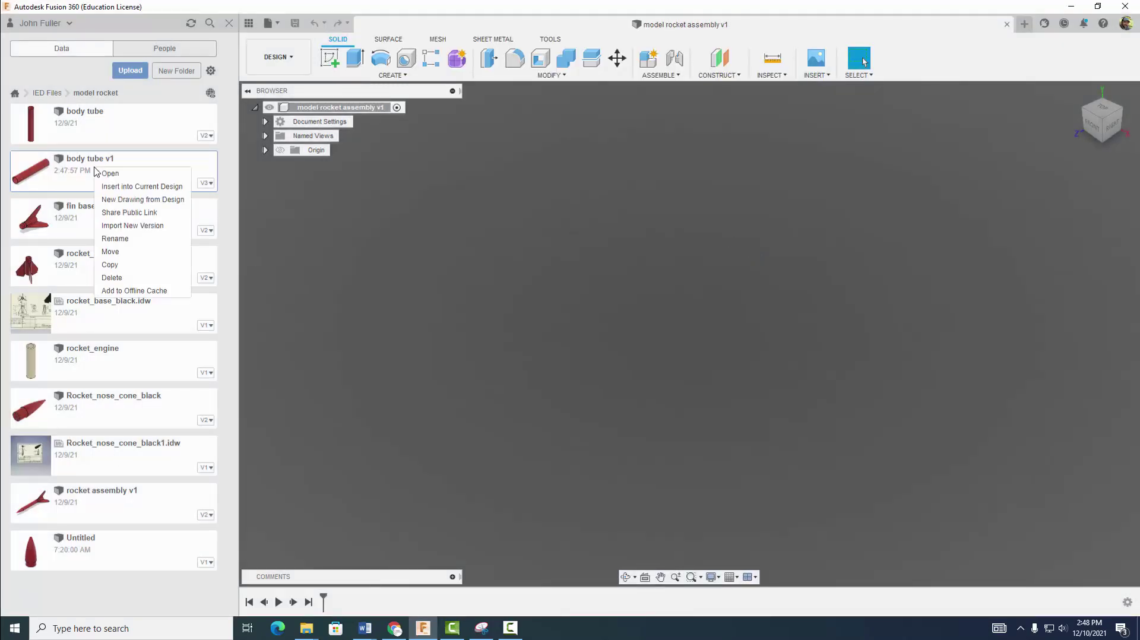
{"action": "left_click", "coordinate": [126, 189]}
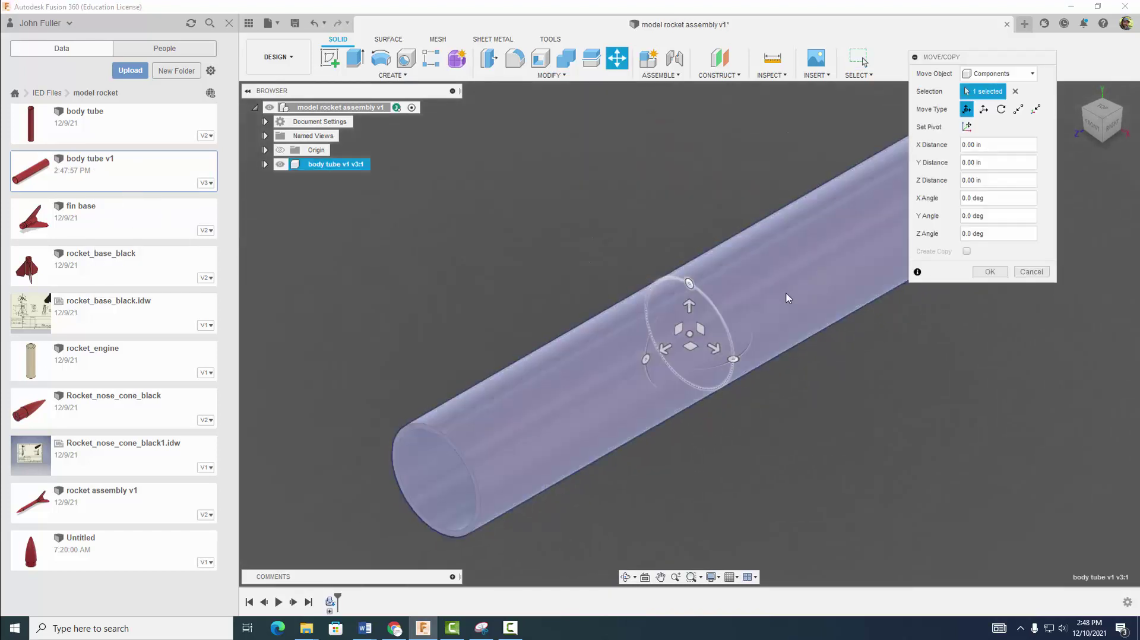
{"action": "left_click", "coordinate": [990, 272]}
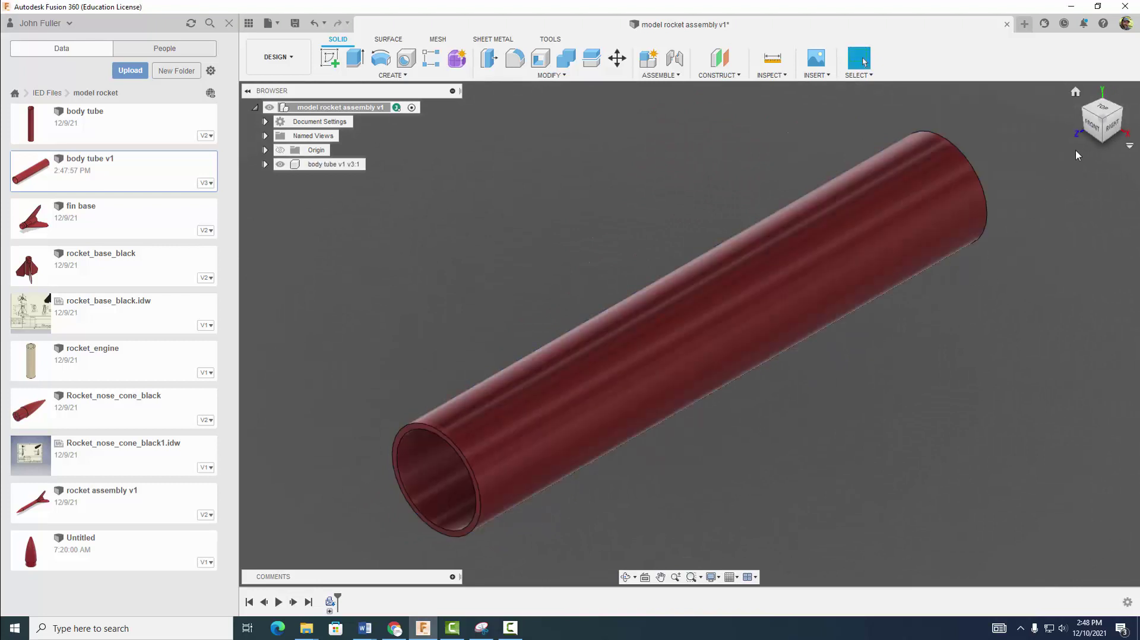
Step: Ground the body tube component so it stays fixed in the assembly
{"action": "left_click", "coordinate": [1093, 130]}
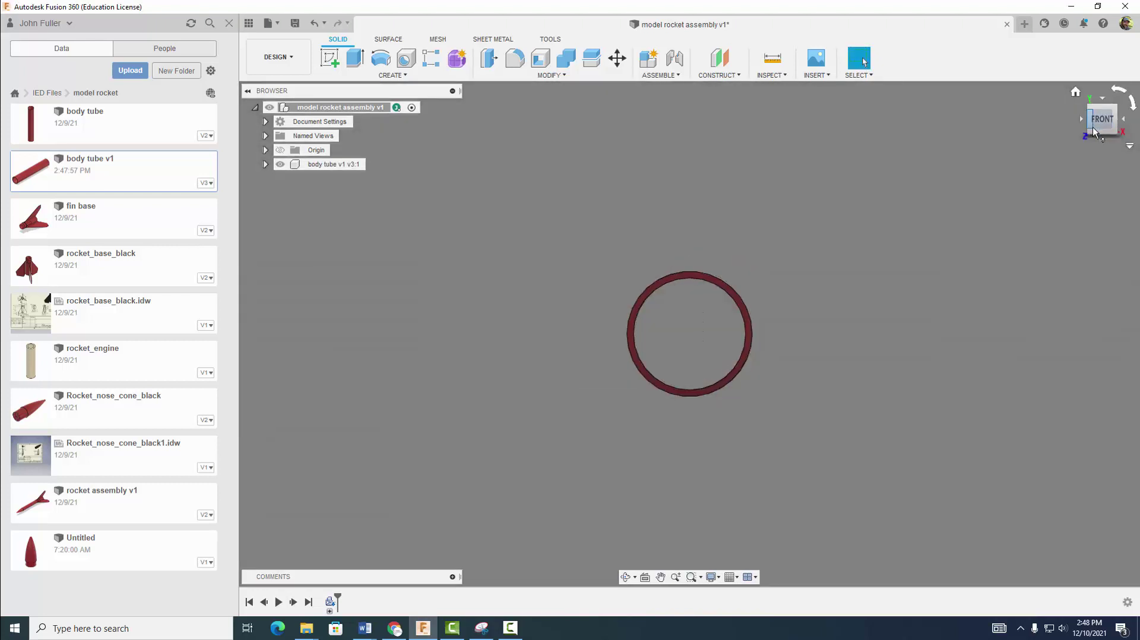
{"action": "left_click", "coordinate": [1103, 144]}
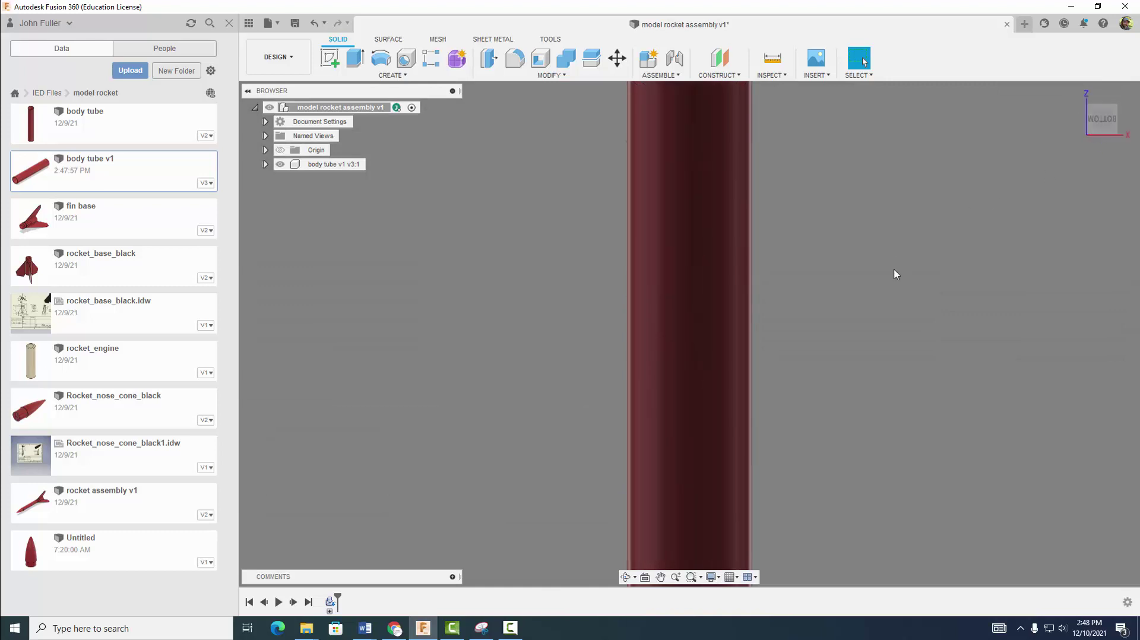
{"action": "scroll", "coordinate": [898, 277], "scroll_direction": "down", "scroll_amount": 4}
{"action": "left_click_drag", "start_coordinate": [851, 296], "coordinate": [735, 313]}
{"action": "key", "text": "Escape"}
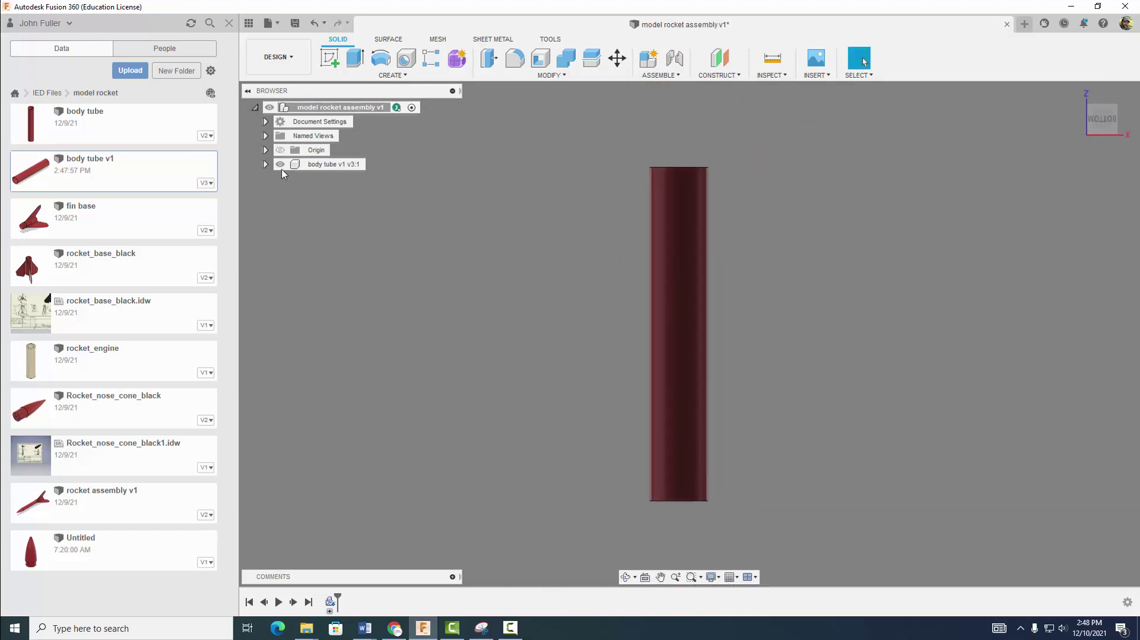
{"action": "right_click", "coordinate": [301, 163]}
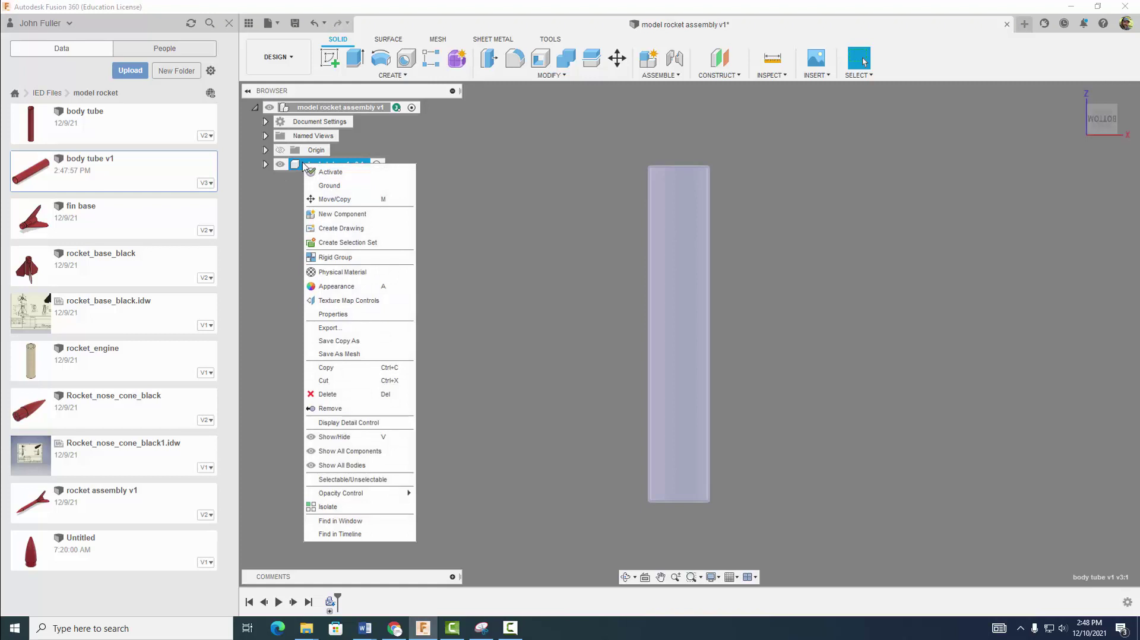
{"action": "left_click", "coordinate": [334, 186]}
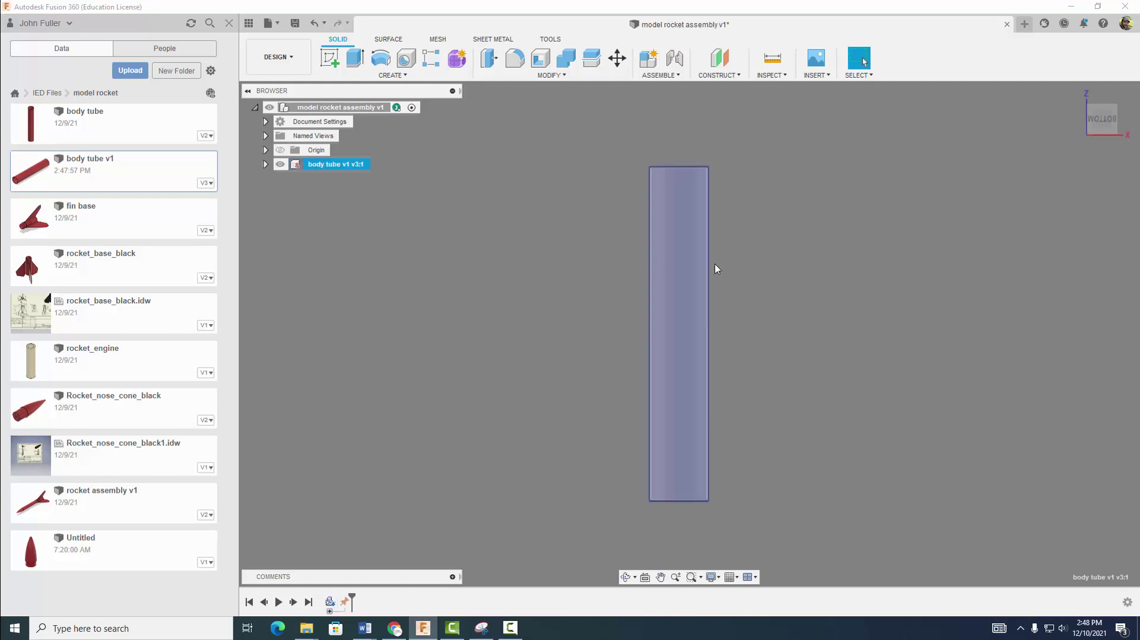
{"action": "left_click", "coordinate": [855, 309]}
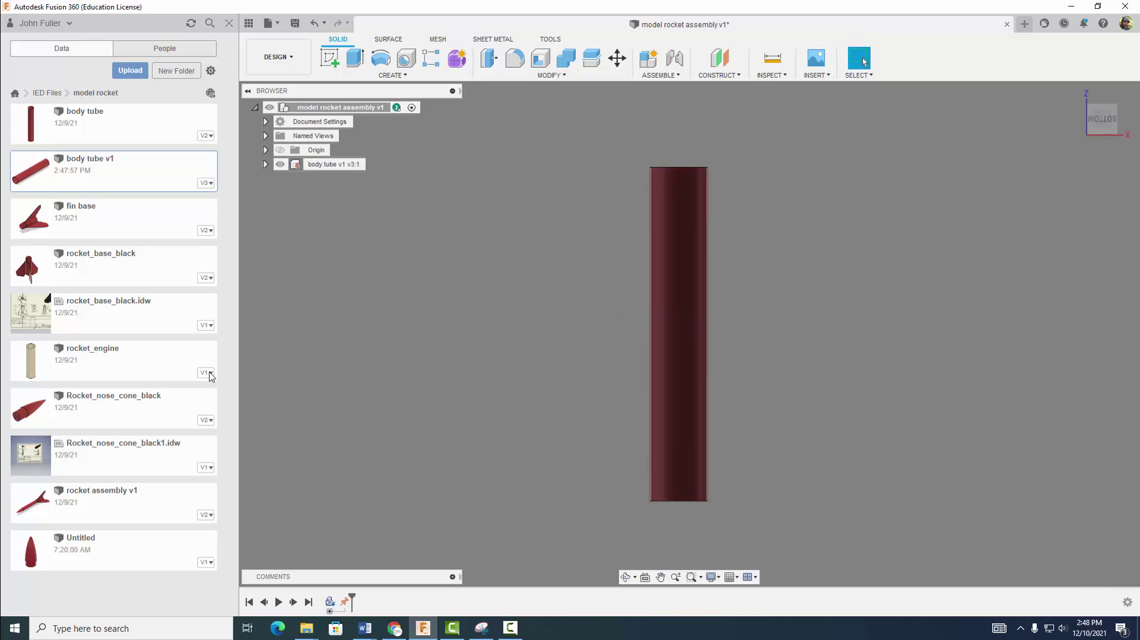
Step: Insert the nose cone design named Untitled and move it about 7.8 in along Z, past the open end of the body tube
{"action": "right_click", "coordinate": [85, 558]}
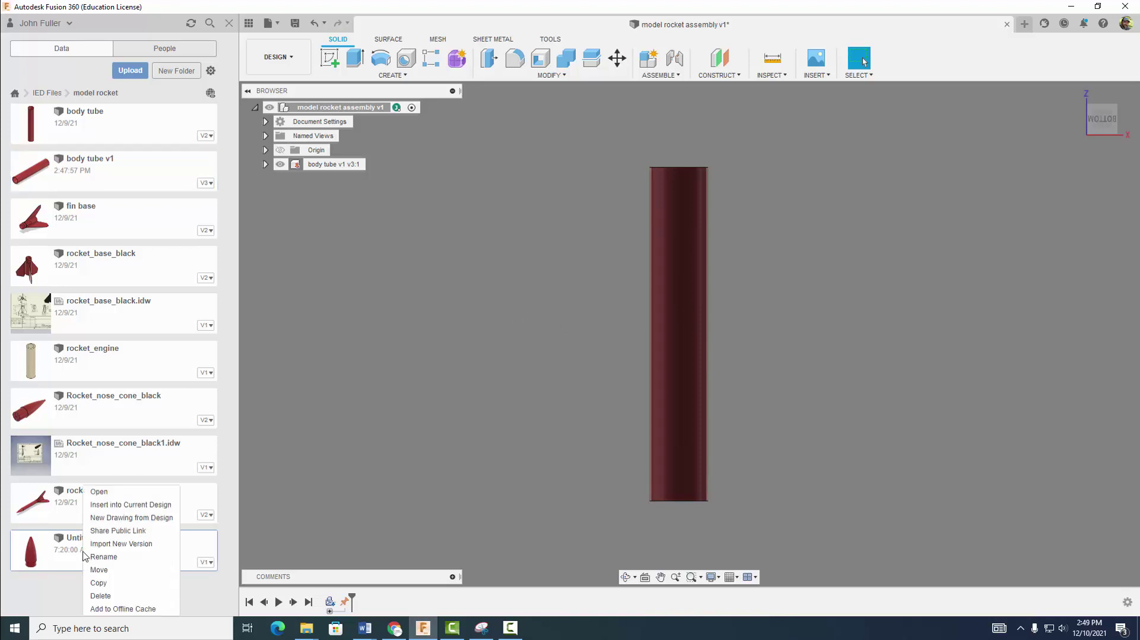
{"action": "left_click", "coordinate": [97, 505]}
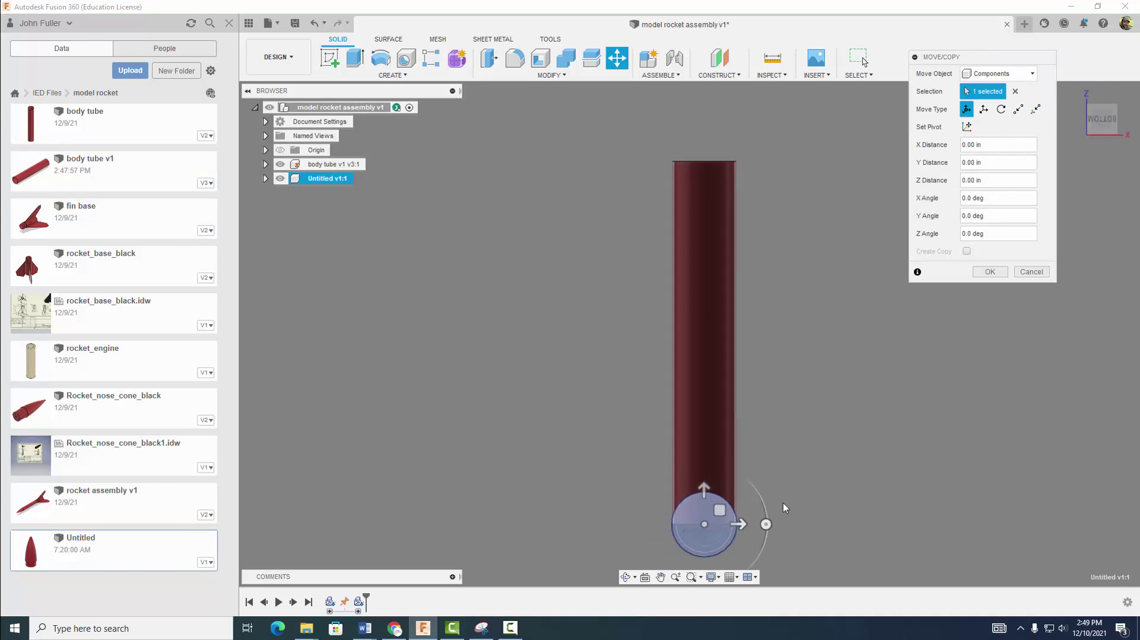
{"action": "left_click_drag", "start_coordinate": [705, 490], "coordinate": [704, 83]}
{"action": "middle_click_drag", "start_coordinate": [783, 294], "coordinate": [735, 333], "text": "shift"}
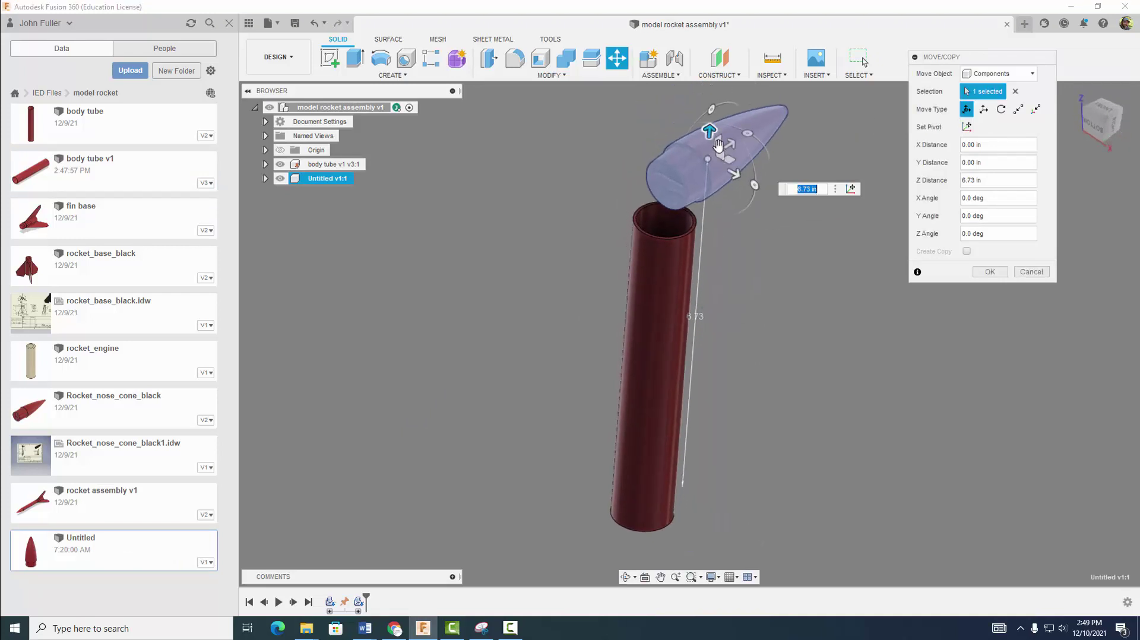
{"action": "left_click_drag", "start_coordinate": [711, 128], "coordinate": [714, 76]}
{"action": "scroll", "coordinate": [768, 235], "scroll_direction": "down", "scroll_amount": 2}
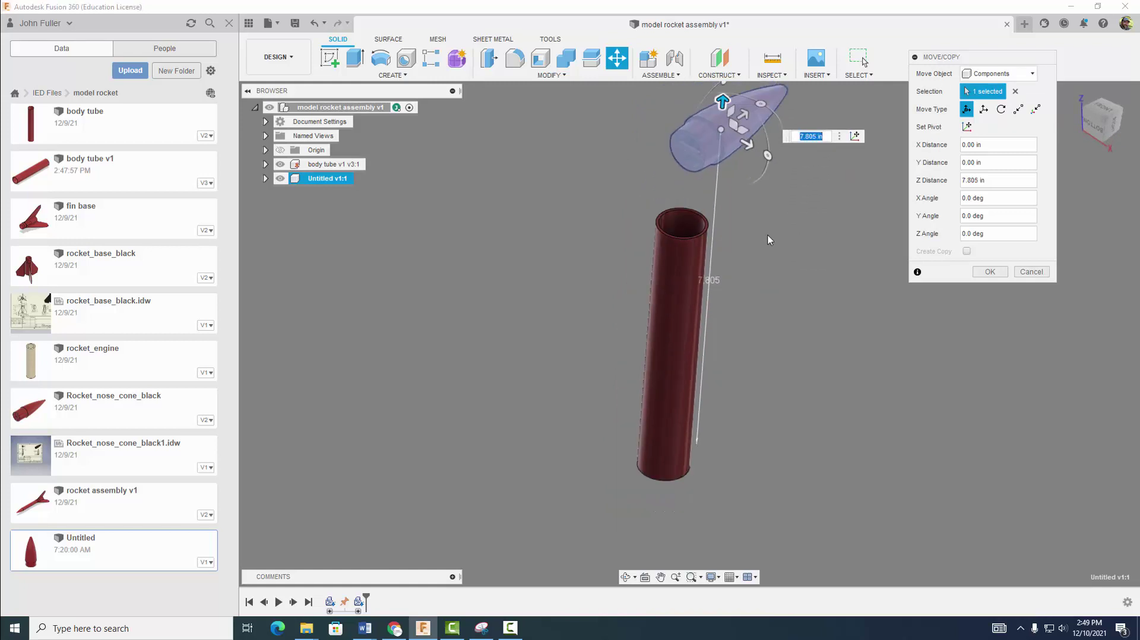
Step: Rotate the nose cone in line with the body tube and shift it about 1.08 in sideways over the tube's opening
{"action": "middle_click_drag", "start_coordinate": [768, 235], "coordinate": [715, 328]}
{"action": "left_click_drag", "start_coordinate": [719, 273], "coordinate": [648, 266]}
{"action": "middle_click_drag", "start_coordinate": [647, 265], "coordinate": [631, 235], "text": "shift"}
{"action": "left_click_drag", "start_coordinate": [630, 232], "coordinate": [585, 244]}
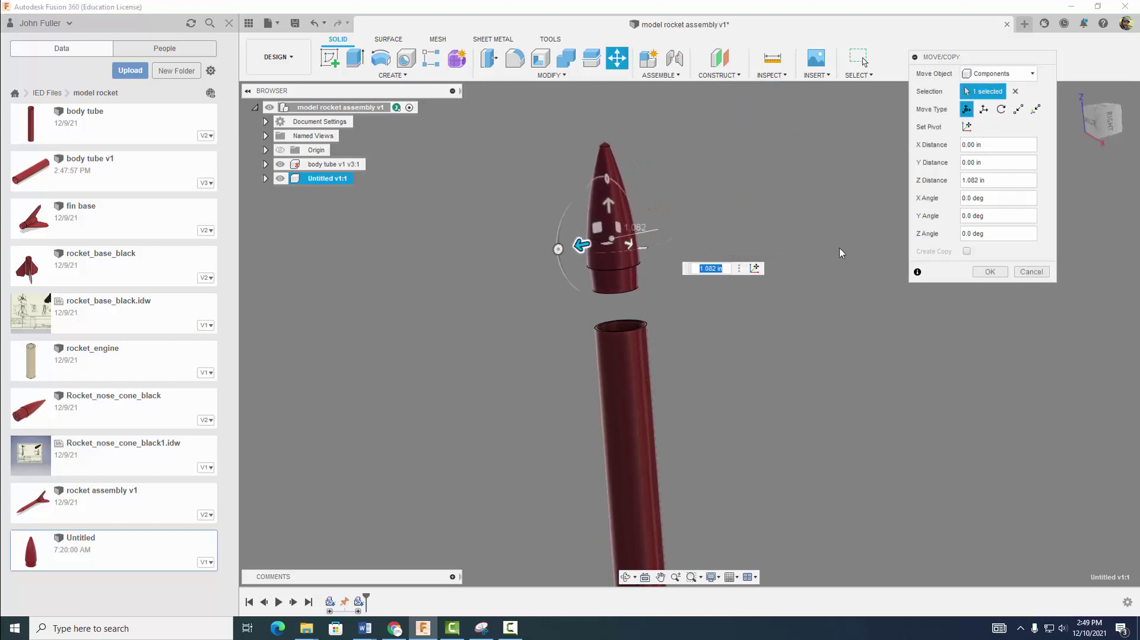
{"action": "left_click", "coordinate": [985, 272]}
Step: Join the nose cone to the body tube with a Joint, snapping the cone's shoulder ledge to the tube's end rim
{"action": "left_click", "coordinate": [659, 76]}
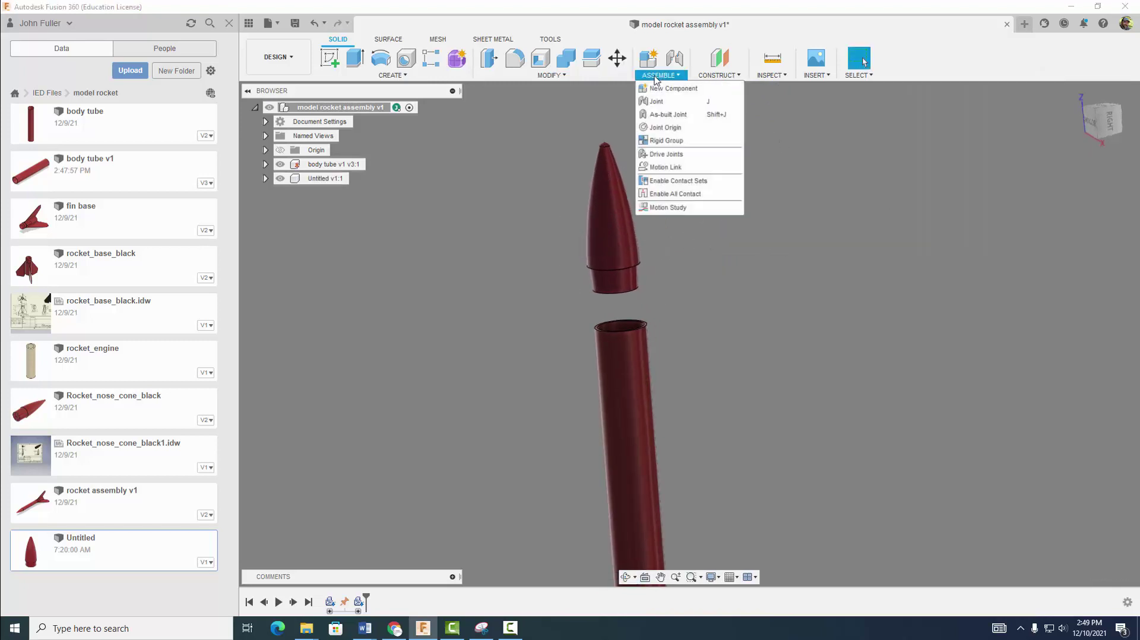
{"action": "left_click", "coordinate": [657, 102]}
{"action": "middle_click_drag", "start_coordinate": [701, 279], "coordinate": [720, 189], "text": "shift"}
{"action": "scroll", "coordinate": [561, 293], "scroll_direction": "up", "scroll_amount": 3}
{"action": "scroll", "coordinate": [590, 301], "scroll_direction": "up", "scroll_amount": 6}
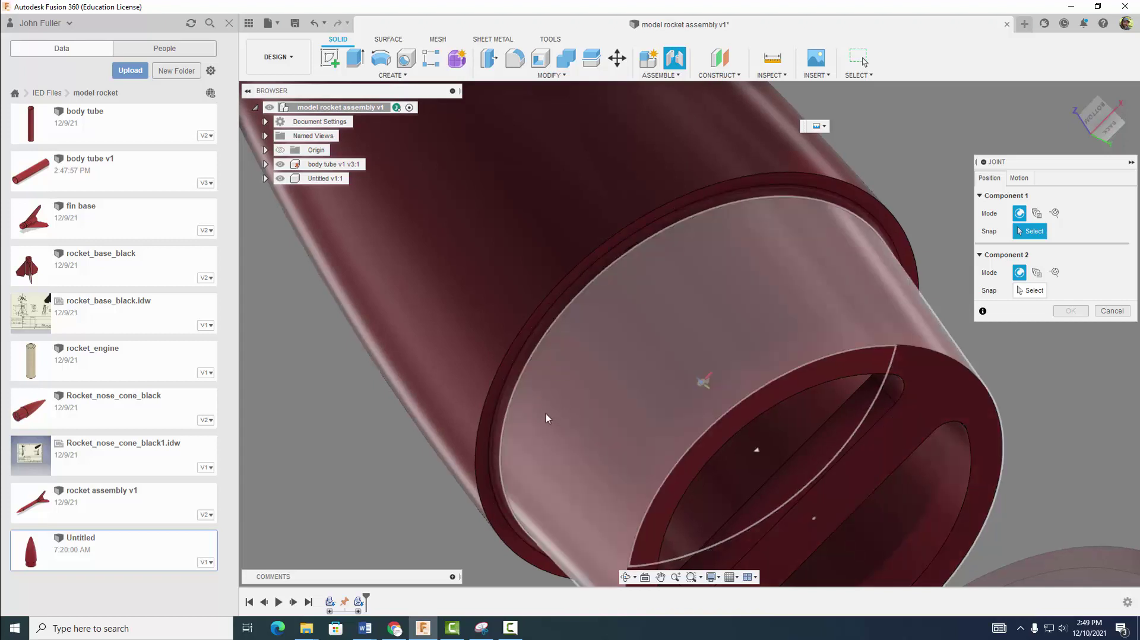
{"action": "left_click", "coordinate": [491, 437]}
{"action": "scroll", "coordinate": [731, 377], "scroll_direction": "down", "scroll_amount": 5}
{"action": "middle_click_drag", "start_coordinate": [829, 322], "coordinate": [881, 388], "text": "shift"}
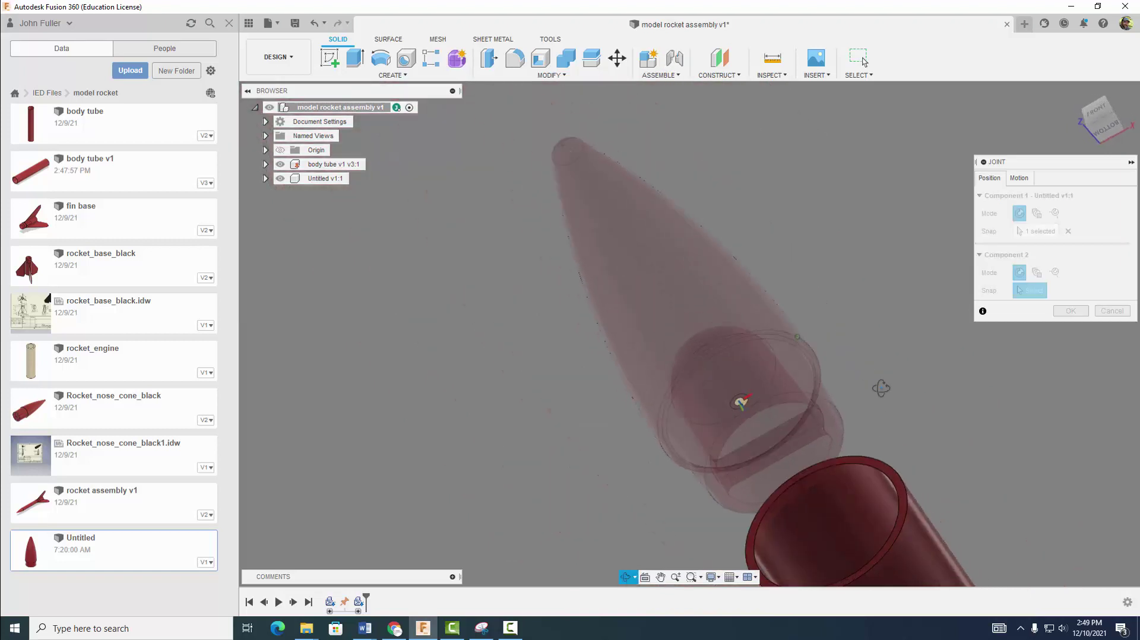
{"action": "left_click", "coordinate": [879, 469]}
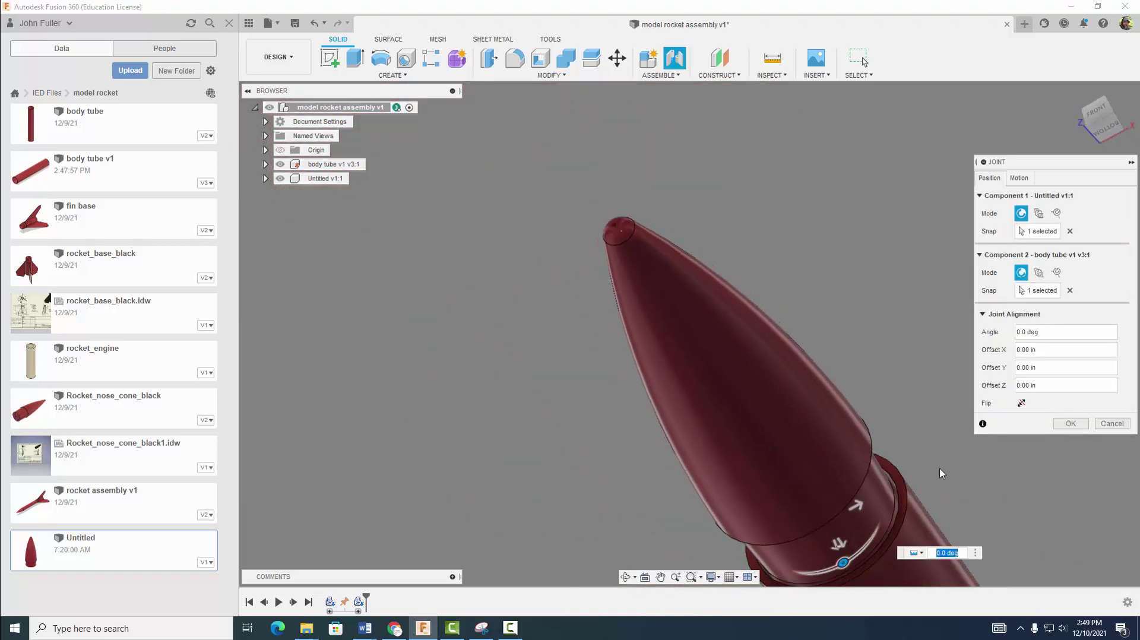
{"action": "left_click", "coordinate": [1070, 424]}
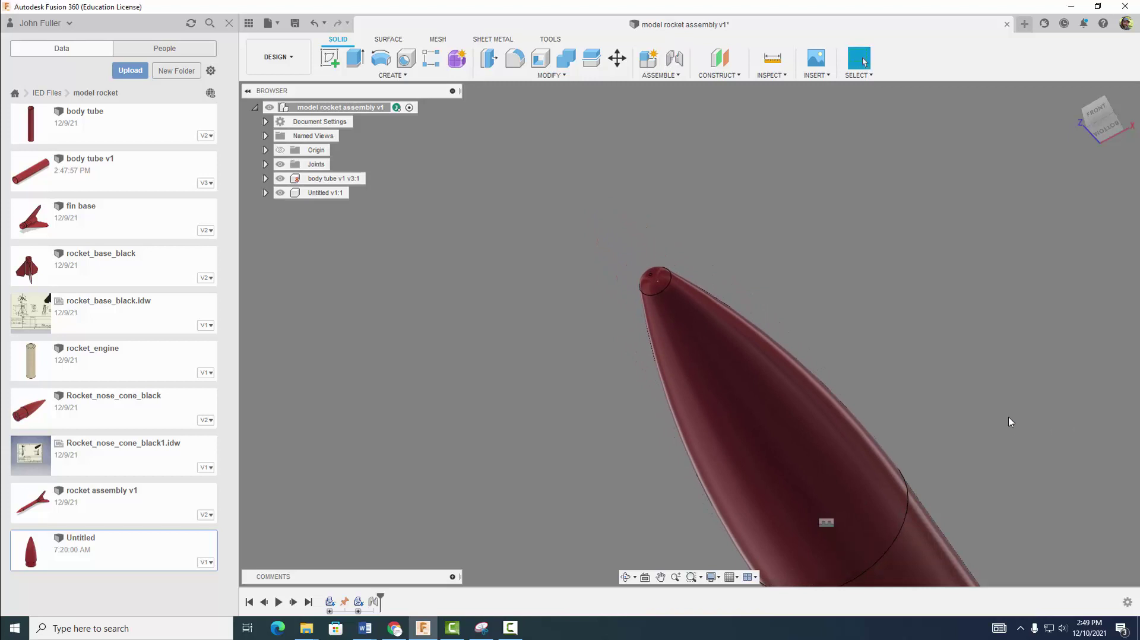
{"action": "middle_click_drag", "start_coordinate": [1011, 422], "coordinate": [810, 326], "text": "shift"}
{"action": "scroll", "coordinate": [871, 315], "scroll_direction": "down", "scroll_amount": 4}
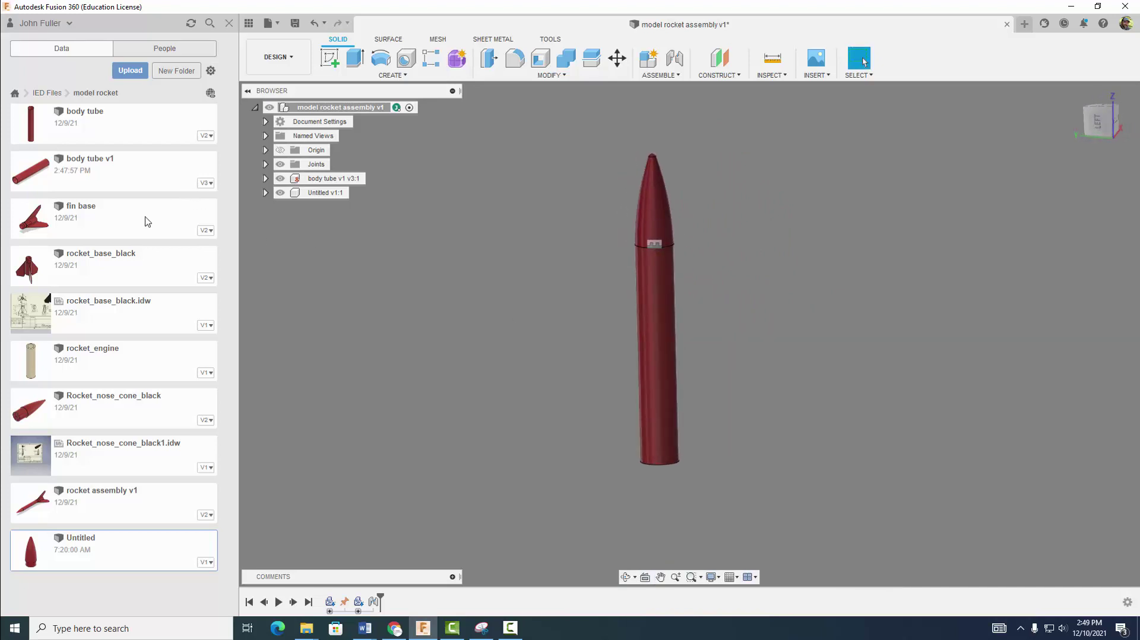
Step: Insert the fin base design and move it along the rocket's axis, clear of the body tube's rear end
{"action": "right_click", "coordinate": [100, 218]}
{"action": "left_click", "coordinate": [122, 235]}
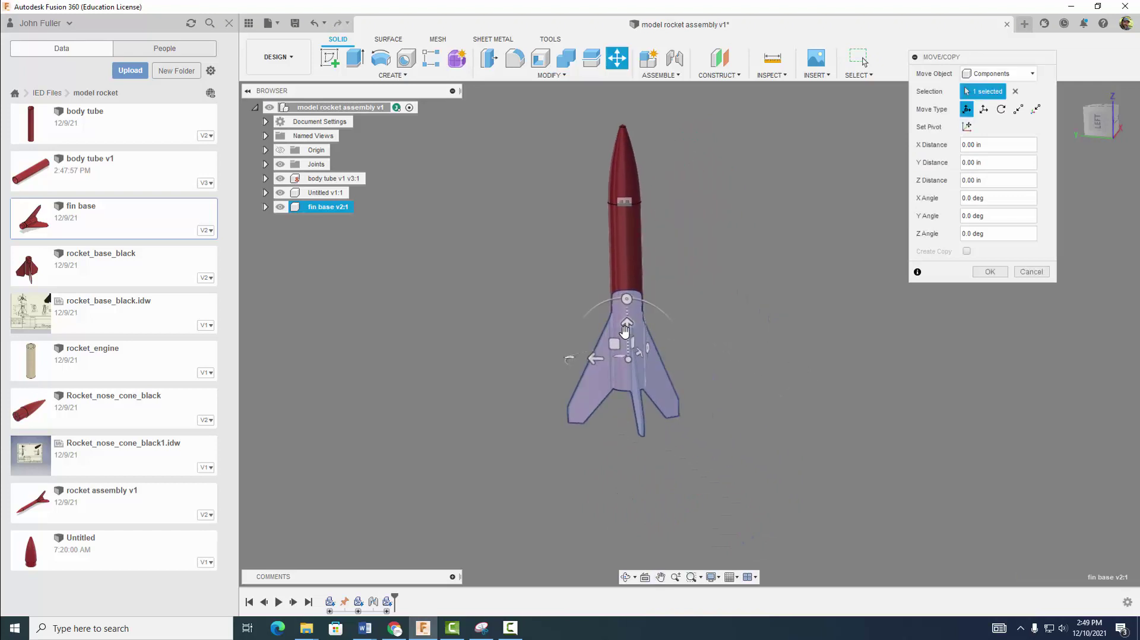
{"action": "left_click_drag", "start_coordinate": [628, 325], "coordinate": [654, 482]}
{"action": "left_click", "coordinate": [990, 272]}
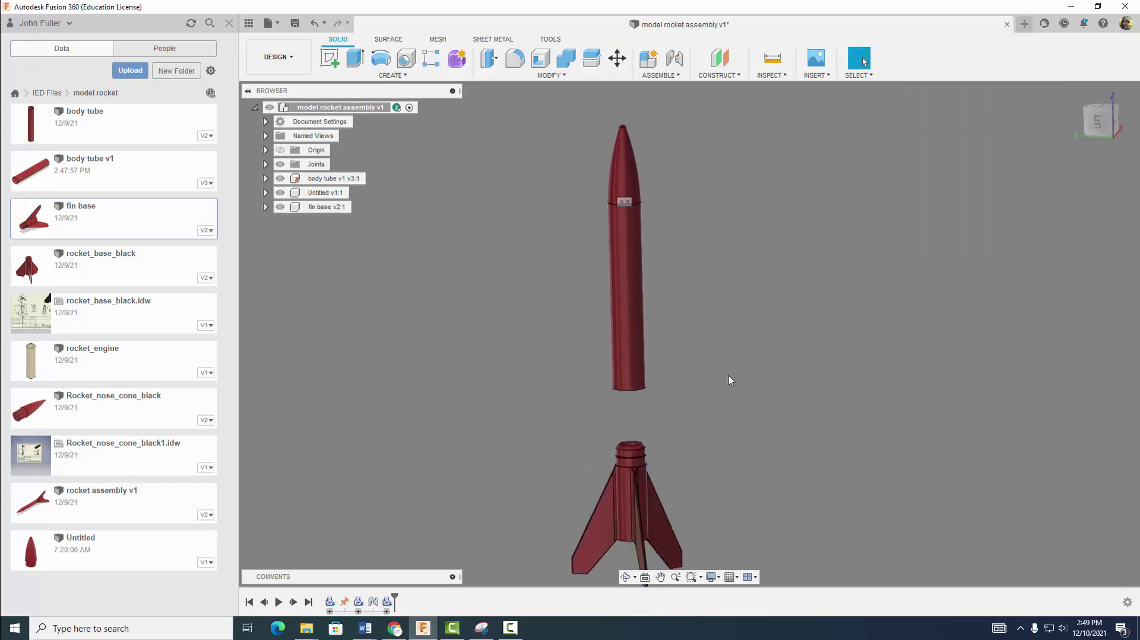
Step: Join the fin base to the body tube with a Joint, snapping the base's shoulder ledge to the tube's rear rim
{"action": "mouse_move", "coordinate": [739, 369]}
{"action": "middle_mouse_down", "text": "shift"}
{"action": "mouse_move", "coordinate": [750, 357]}
{"action": "mouse_move", "coordinate": [820, 354]}
{"action": "mouse_move", "coordinate": [742, 380]}
{"action": "middle_mouse_up", "text": "shift"}
{"action": "scroll", "coordinate": [731, 384], "scroll_direction": "up", "scroll_amount": 4}
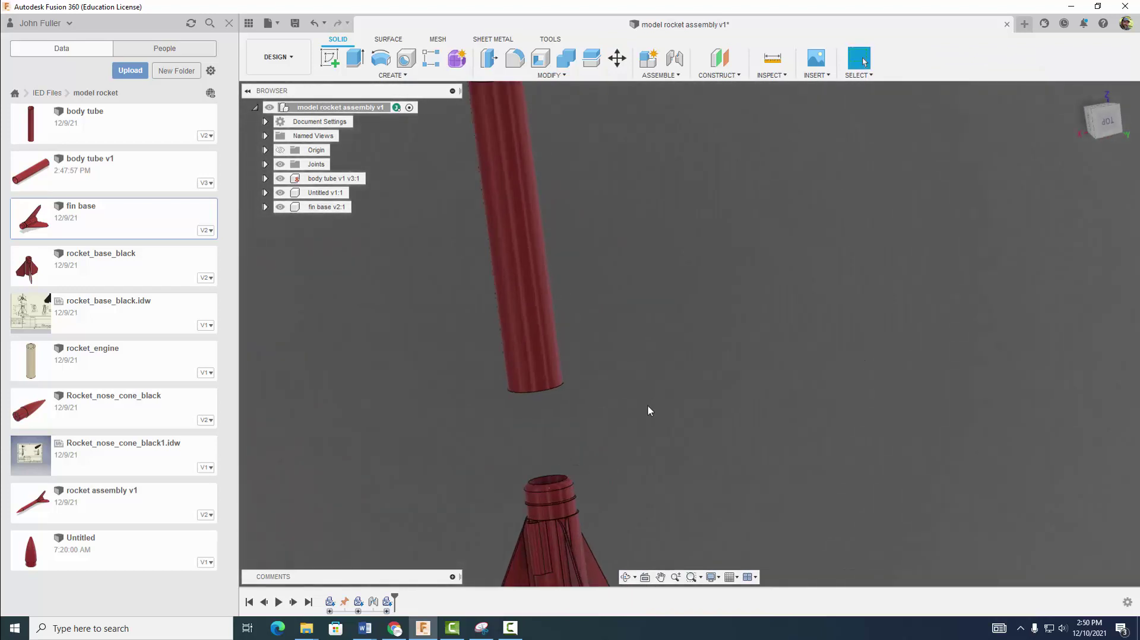
{"action": "middle_click_drag", "start_coordinate": [648, 411], "coordinate": [763, 242]}
{"action": "left_click", "coordinate": [674, 73]}
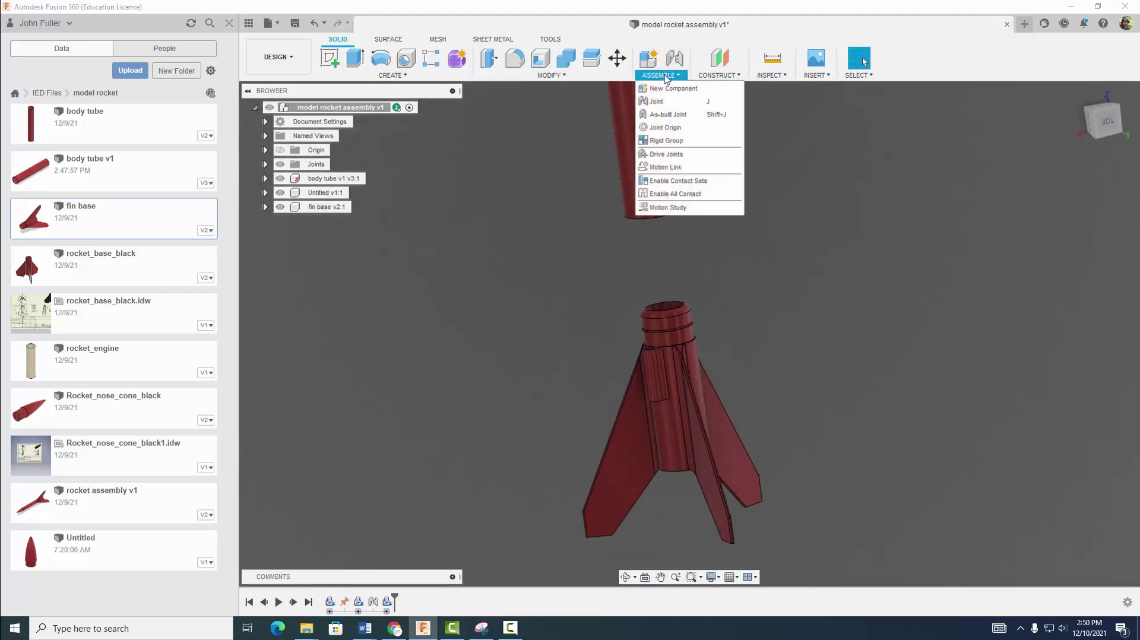
{"action": "left_click", "coordinate": [652, 104]}
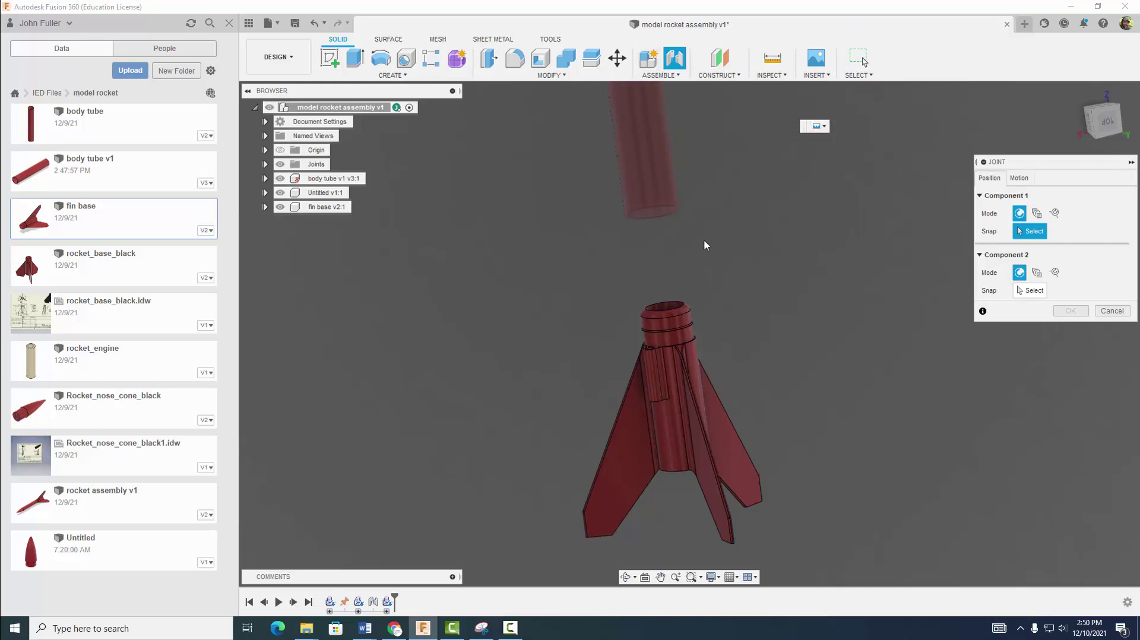
{"action": "scroll", "coordinate": [665, 281], "scroll_direction": "up", "scroll_amount": 4}
{"action": "middle_click_drag", "start_coordinate": [760, 371], "coordinate": [727, 389], "text": "shift"}
{"action": "scroll", "coordinate": [727, 389], "scroll_direction": "up", "scroll_amount": 5}
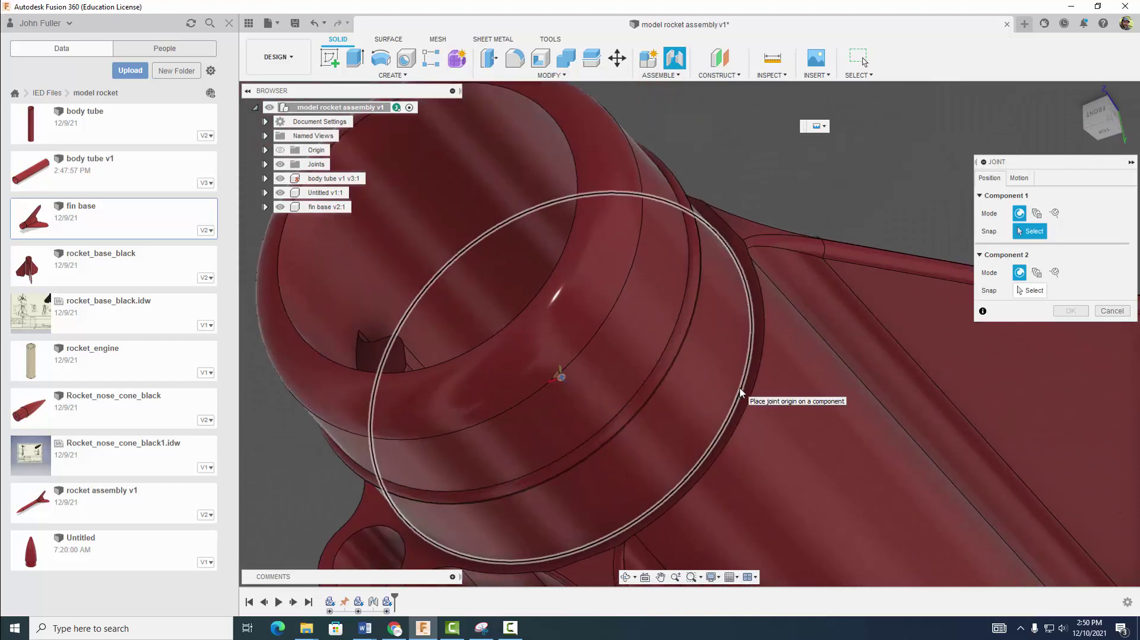
{"action": "left_click", "coordinate": [740, 392]}
{"action": "scroll", "coordinate": [721, 386], "scroll_direction": "down", "scroll_amount": 5}
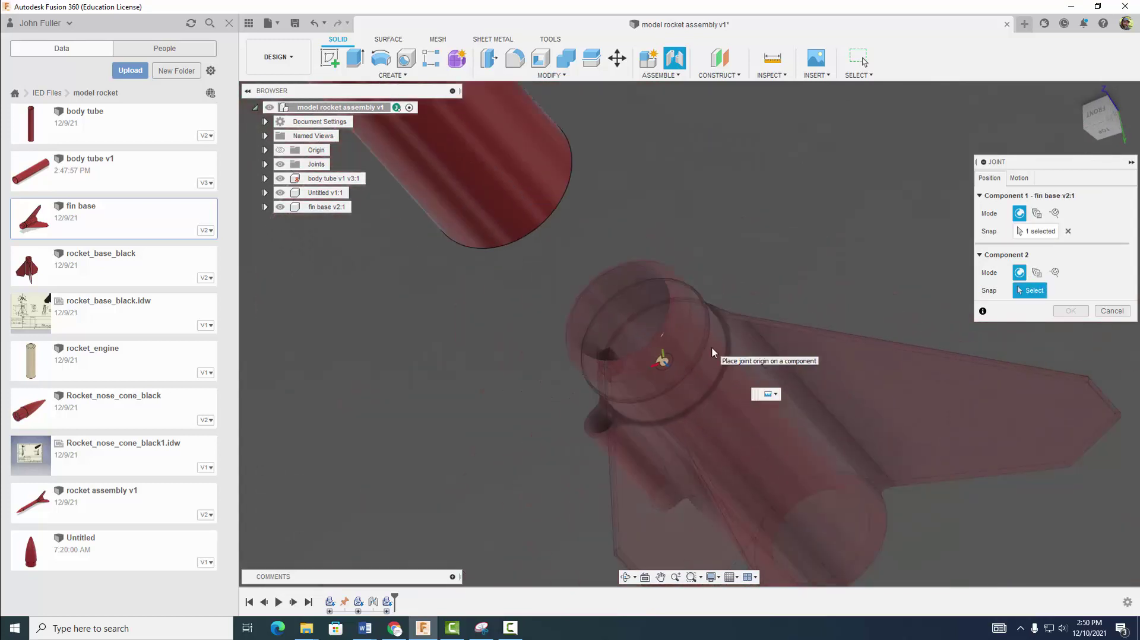
{"action": "middle_click_drag", "start_coordinate": [595, 171], "coordinate": [636, 411], "text": "shift"}
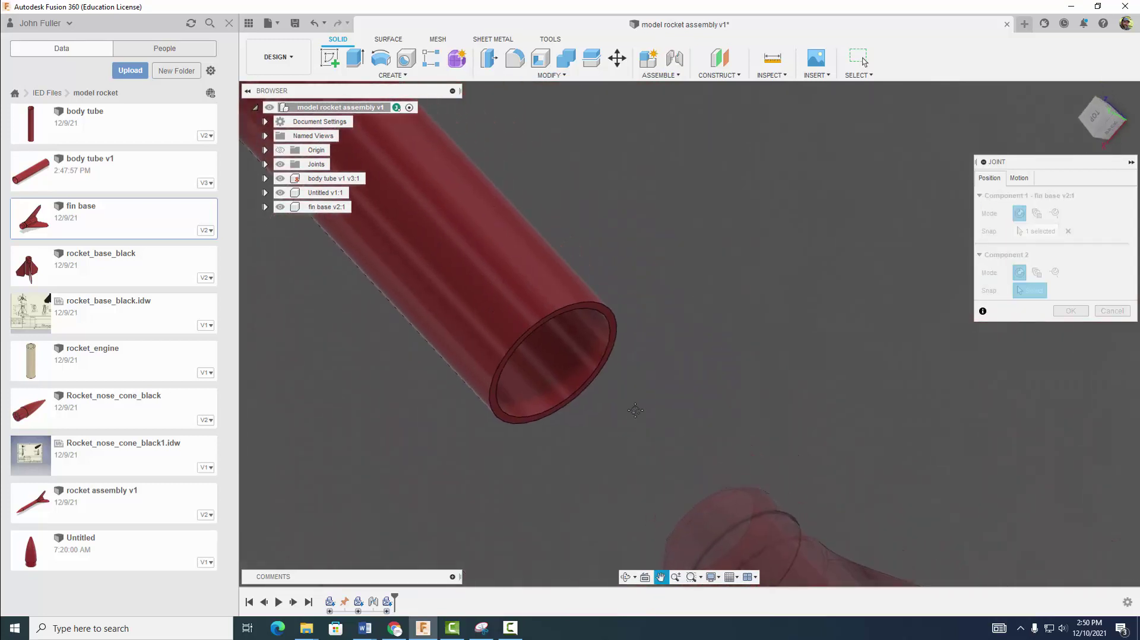
{"action": "left_click", "coordinate": [563, 315]}
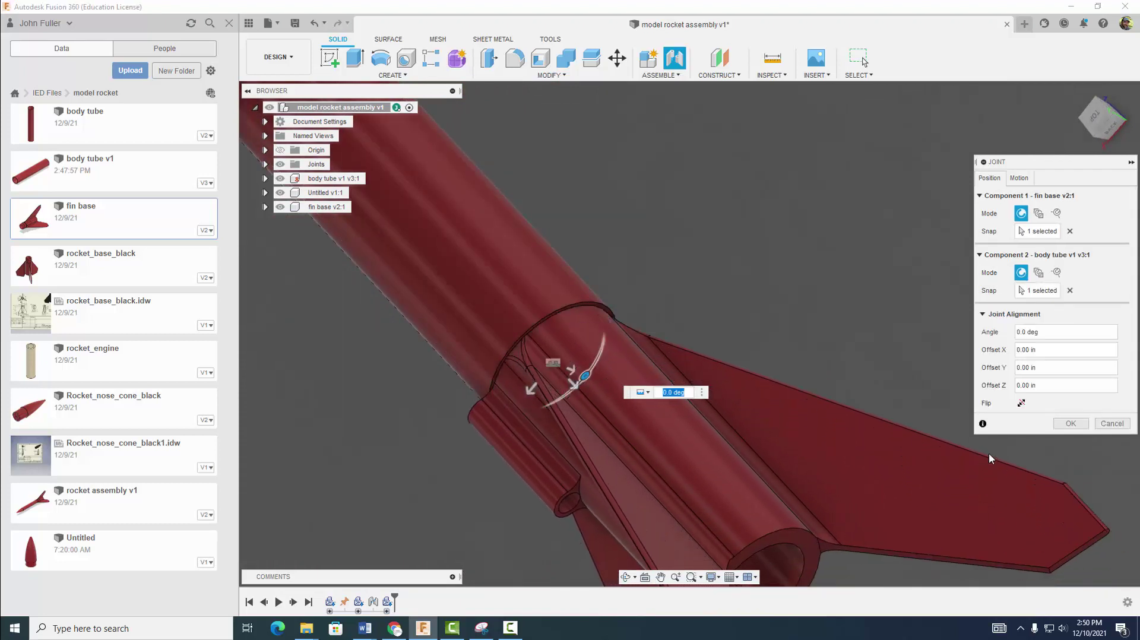
{"action": "left_click", "coordinate": [1071, 424]}
Step: Inspect the joined rocket from the nose cone seam to the open rear of the fin base
{"action": "middle_click_drag", "start_coordinate": [641, 255], "coordinate": [796, 336], "text": "shift"}
{"action": "scroll", "coordinate": [796, 338], "scroll_direction": "down", "scroll_amount": 6}
{"action": "scroll", "coordinate": [782, 278], "scroll_direction": "up", "scroll_amount": 3}
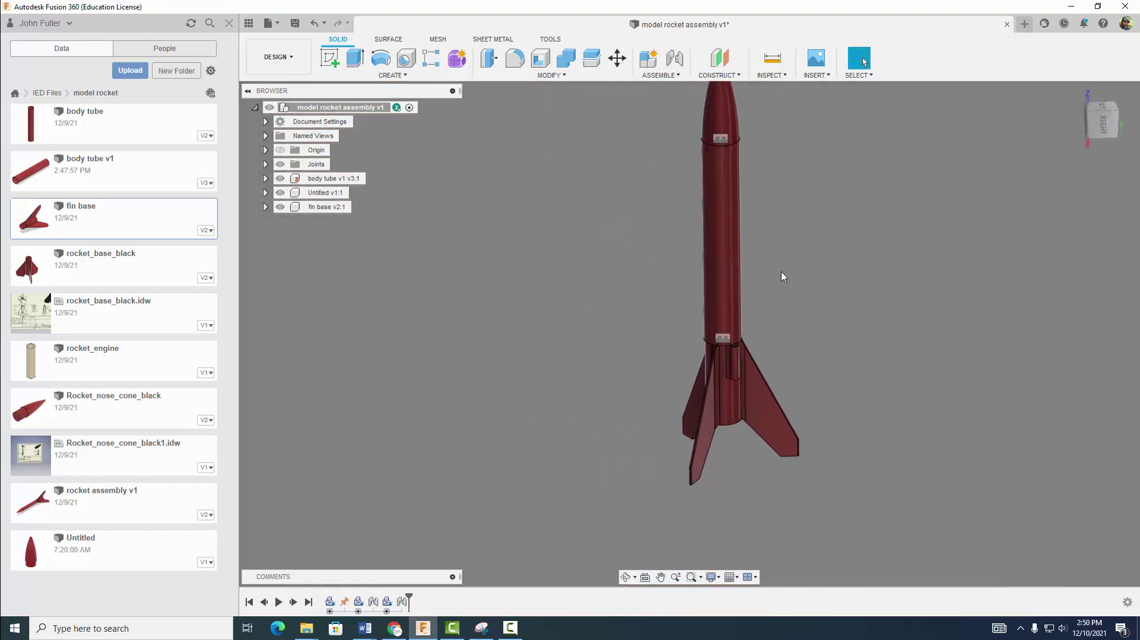
{"action": "middle_click_drag", "start_coordinate": [763, 241], "coordinate": [757, 319]}
{"action": "scroll", "coordinate": [728, 285], "scroll_direction": "up", "scroll_amount": 5}
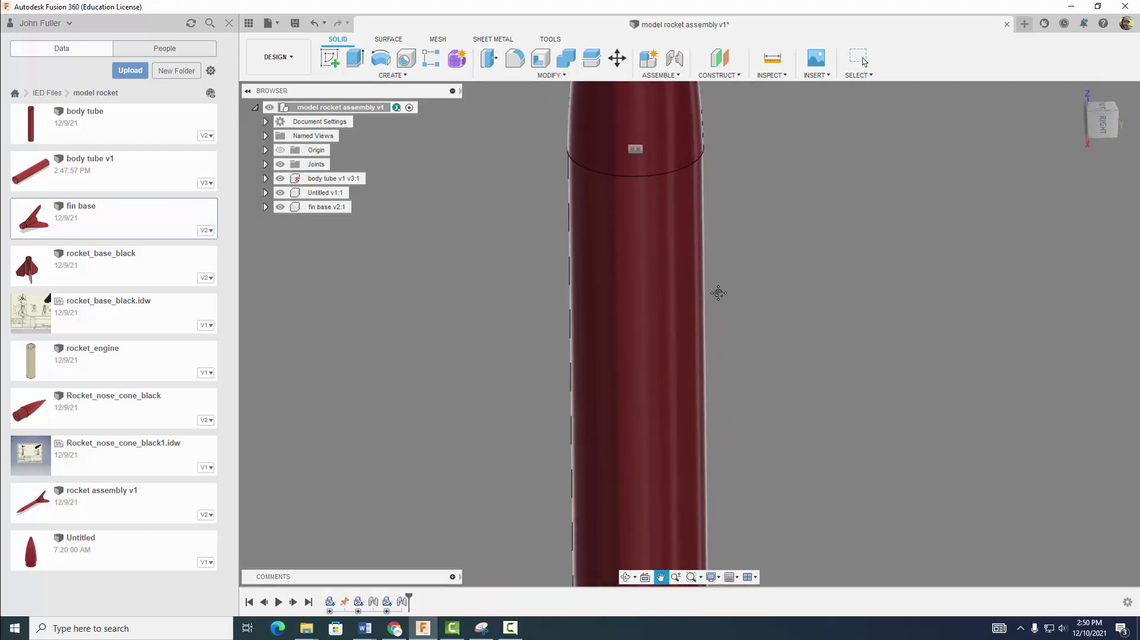
{"action": "middle_click_drag", "start_coordinate": [692, 353], "coordinate": [794, 360], "text": "shift"}
{"action": "scroll", "coordinate": [730, 362], "scroll_direction": "down", "scroll_amount": 4}
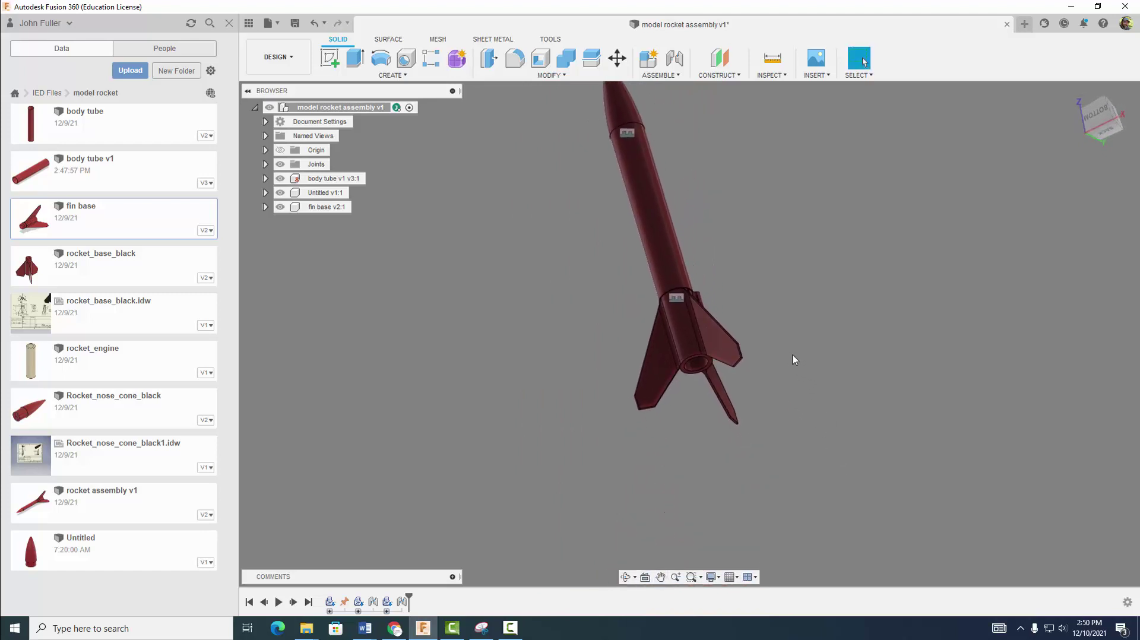
Step: Insert the rocket_engine design and move it −6.249 in along Z, clear of the fin base's rear end
{"action": "right_click", "coordinate": [96, 357]}
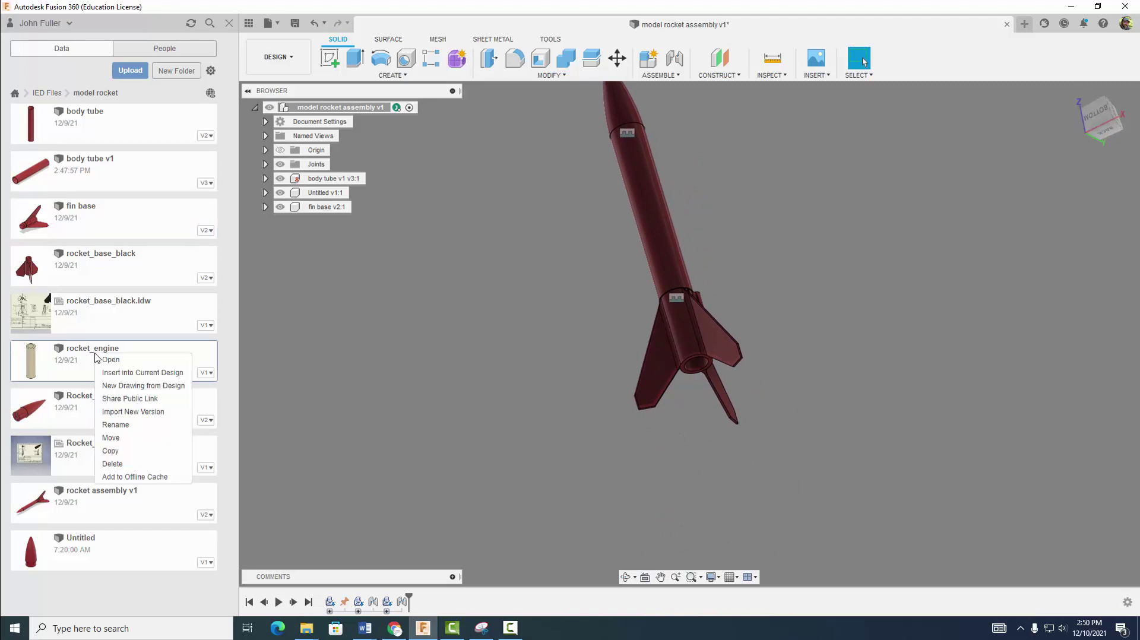
{"action": "left_click", "coordinate": [109, 374]}
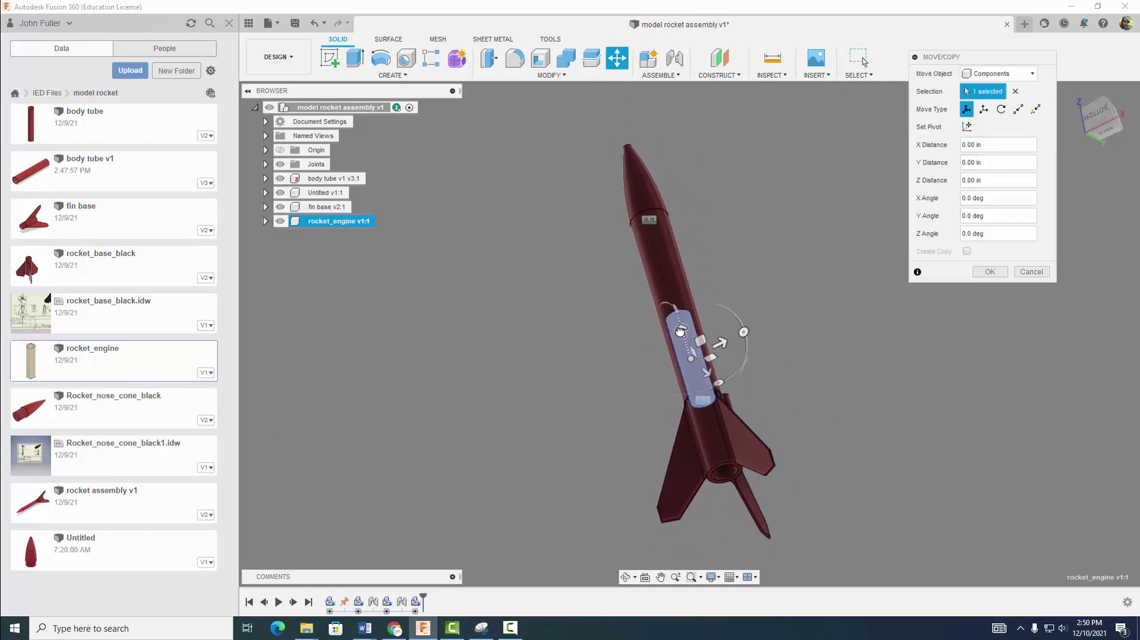
{"action": "left_click_drag", "start_coordinate": [670, 357], "coordinate": [814, 492]}
{"action": "middle_click_drag", "start_coordinate": [849, 467], "coordinate": [791, 303], "text": "shift"}
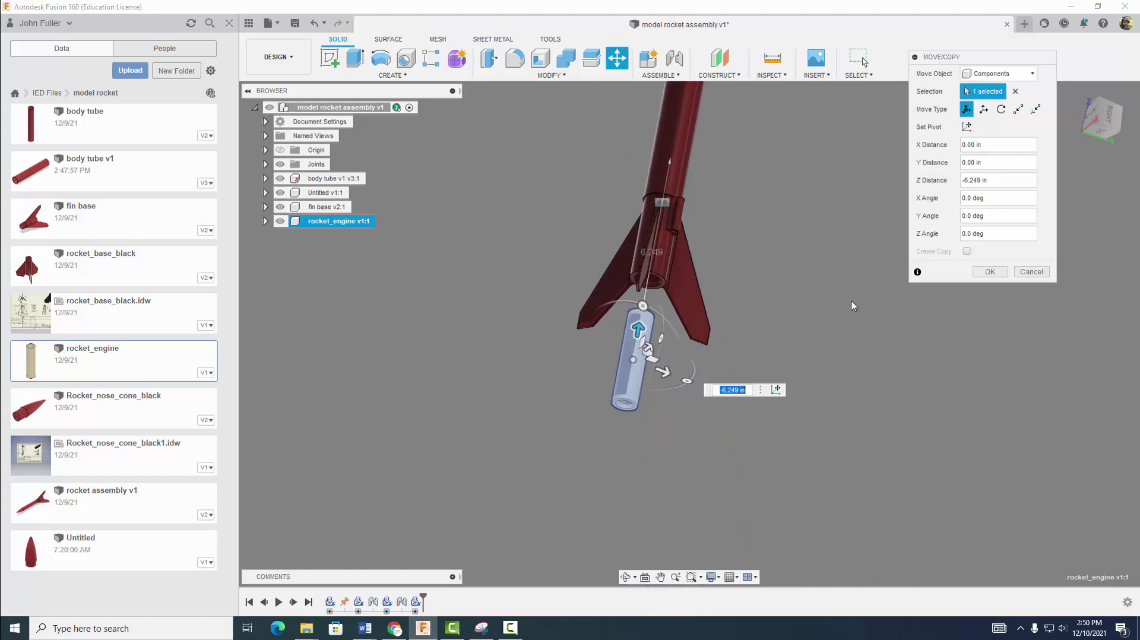
{"action": "left_click", "coordinate": [988, 272]}
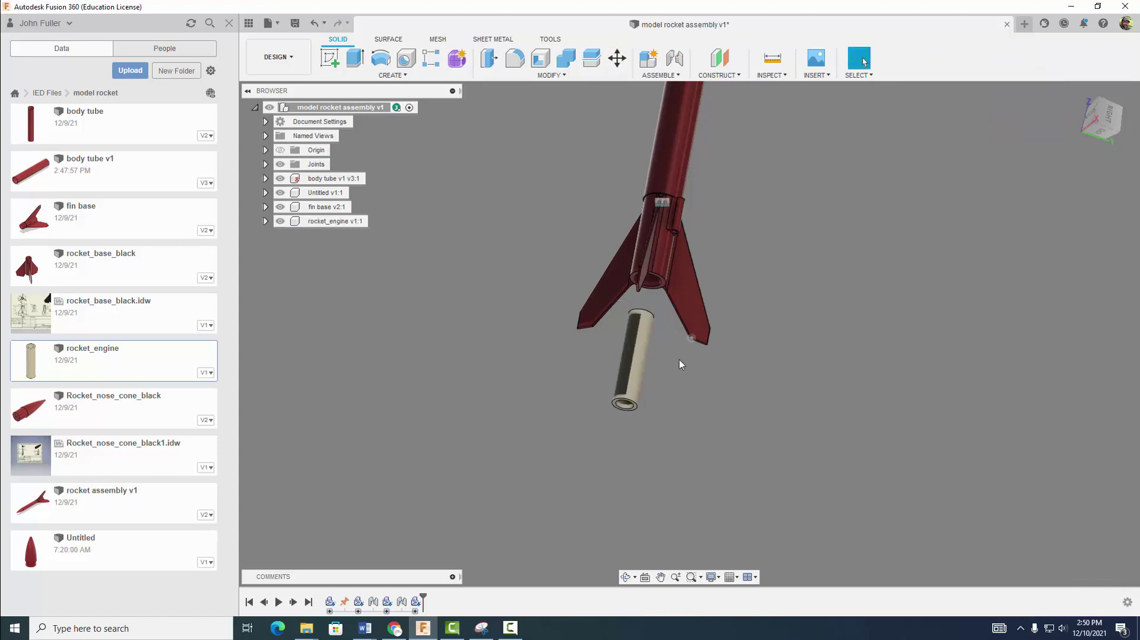
Step: Start a Joint between the engine and the fin base, snapping the engine's nozzle end to the fin base's rear opening
{"action": "scroll", "coordinate": [681, 364], "scroll_direction": "up", "scroll_amount": 4}
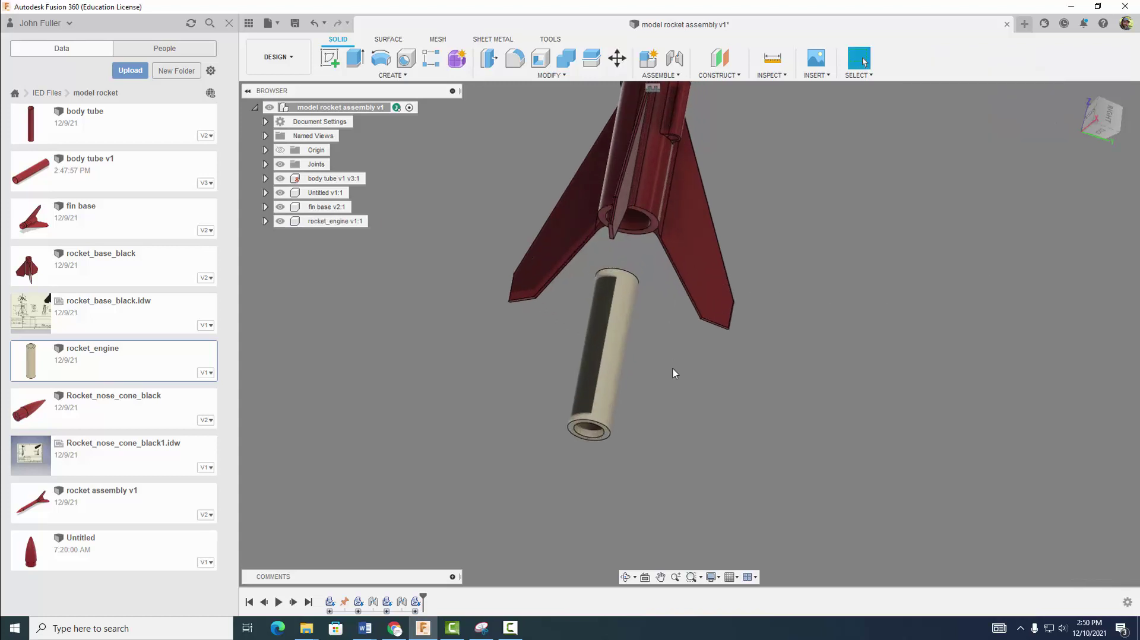
{"action": "left_click", "coordinate": [658, 75]}
{"action": "left_click", "coordinate": [653, 101]}
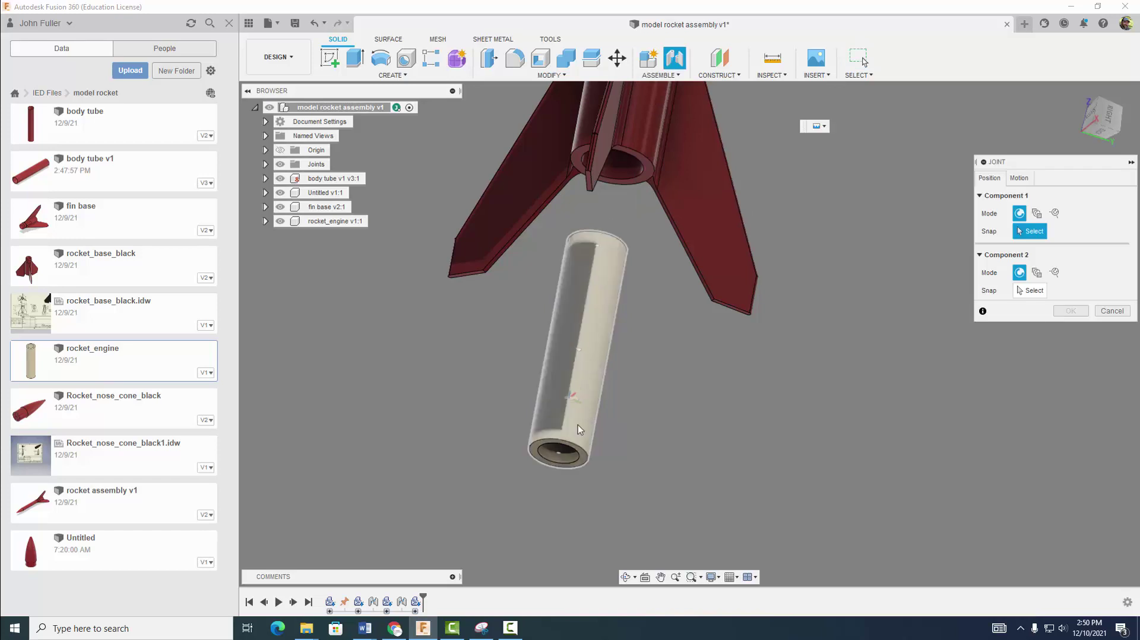
{"action": "left_click", "coordinate": [559, 451]}
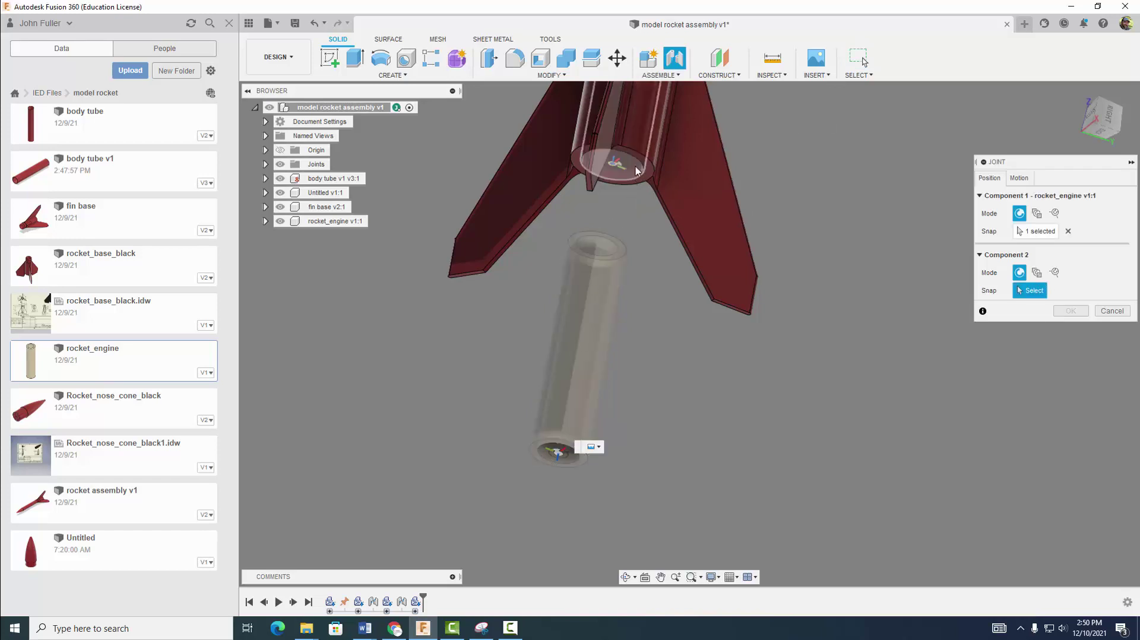
{"action": "left_click", "coordinate": [637, 168]}
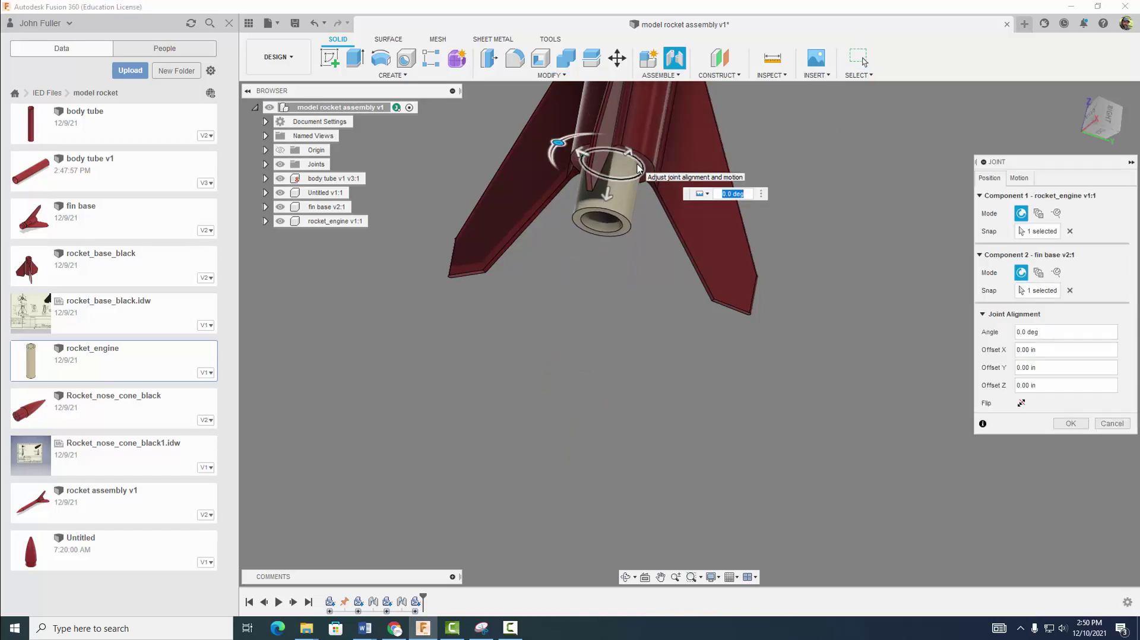
Step: Set the engine joint's Z offset to 0.311 in, check the engine's fit inside the fin base, and accept the joint
{"action": "left_click_drag", "start_coordinate": [608, 193], "coordinate": [605, 217]}
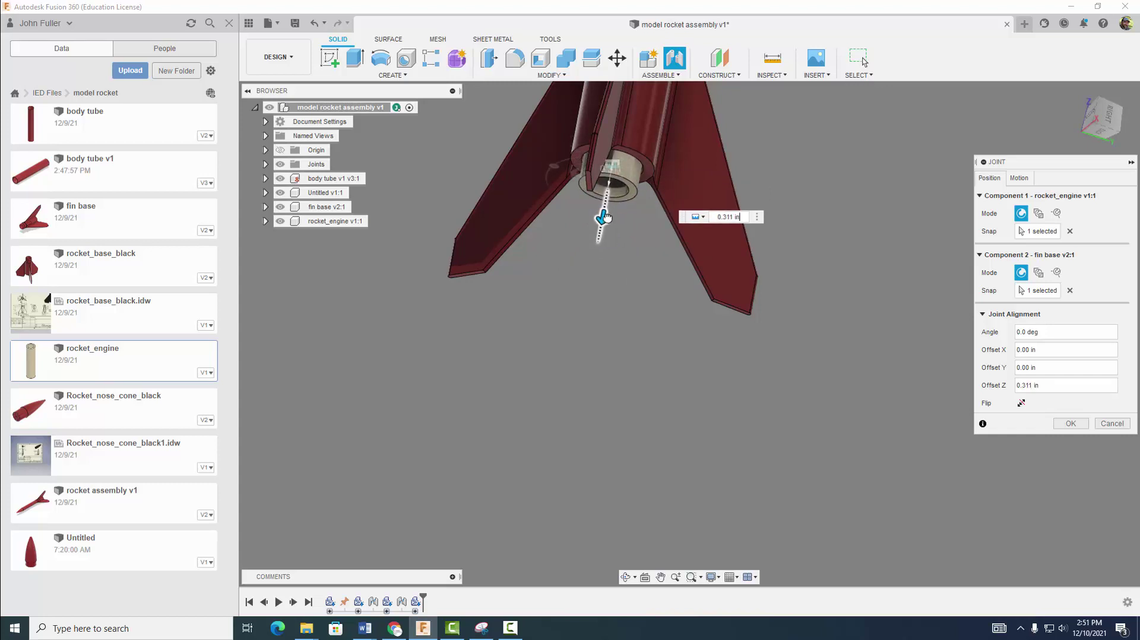
{"action": "middle_click_drag", "start_coordinate": [795, 171], "coordinate": [641, 253], "text": "shift"}
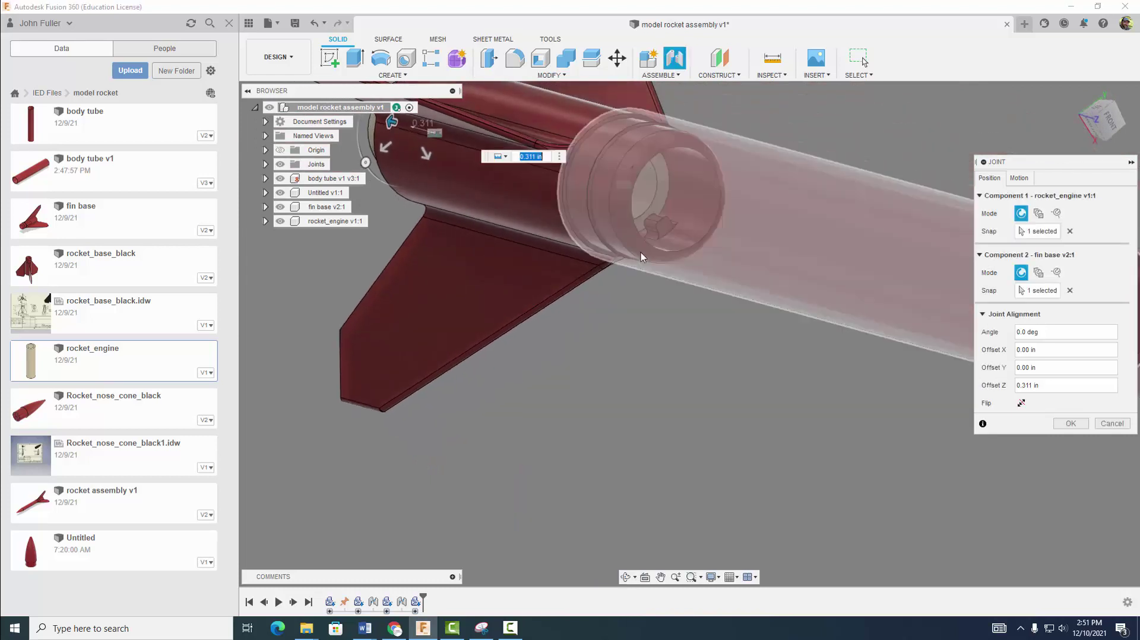
{"action": "scroll", "coordinate": [646, 209], "scroll_direction": "up", "scroll_amount": 3}
{"action": "scroll", "coordinate": [646, 209], "scroll_direction": "up", "scroll_amount": 2}
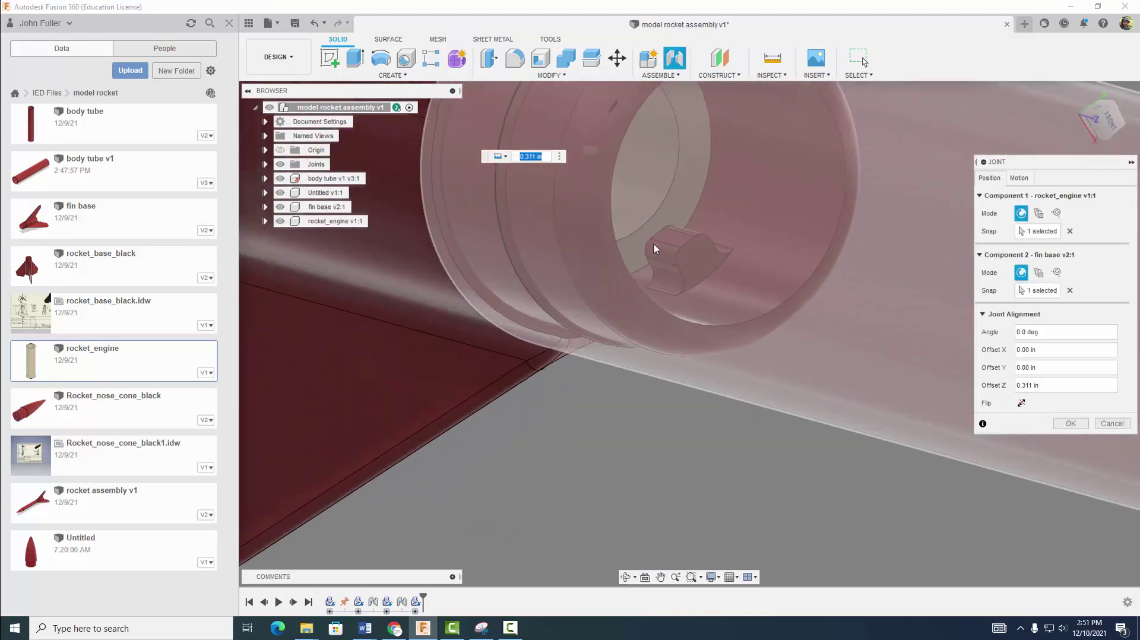
{"action": "middle_click_drag", "start_coordinate": [680, 359], "coordinate": [840, 421], "text": "shift"}
{"action": "scroll", "coordinate": [840, 422], "scroll_direction": "down", "scroll_amount": 6}
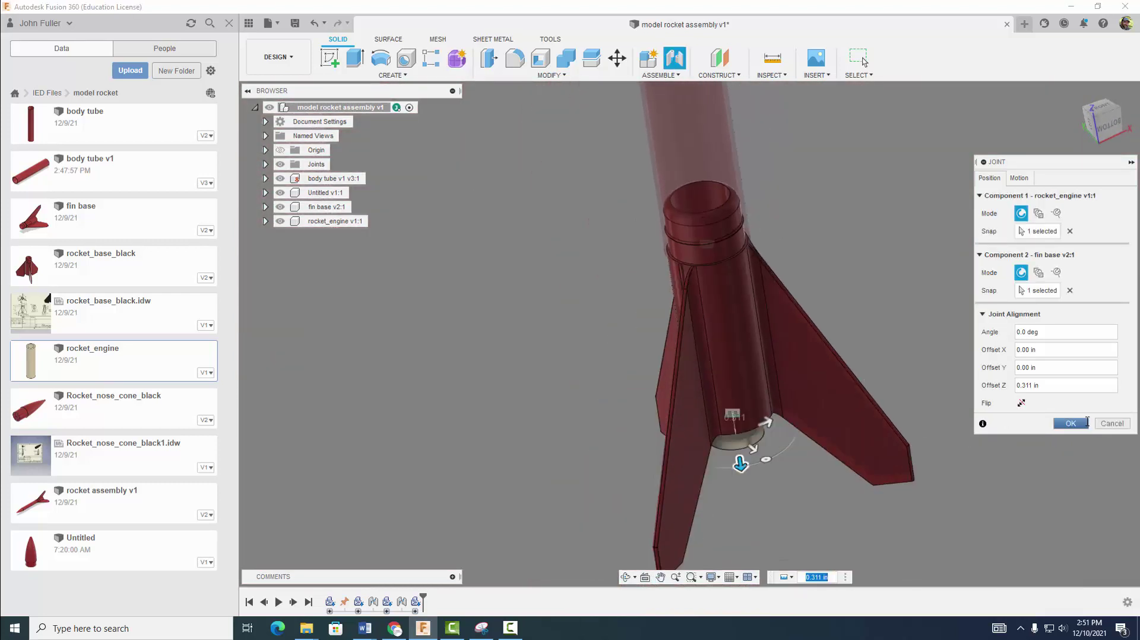
{"action": "left_click", "coordinate": [1071, 424]}
Step: Save the complete rocket assembly with the version description "User Saved"
{"action": "middle_click_drag", "start_coordinate": [1010, 380], "coordinate": [775, 399], "text": "shift"}
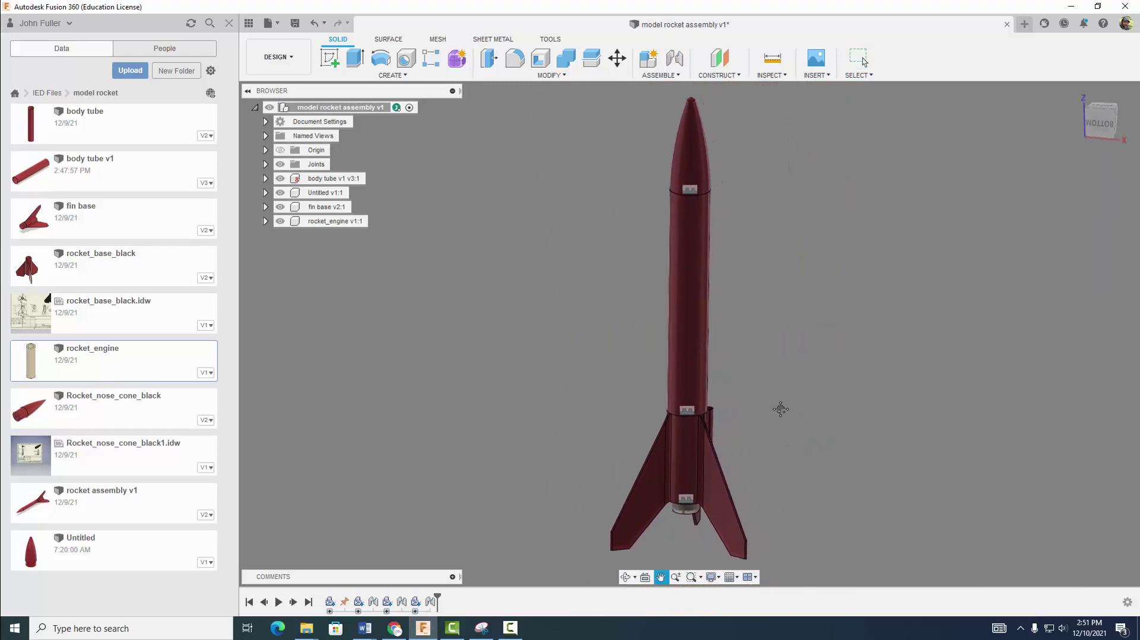
{"action": "left_click", "coordinate": [294, 23]}
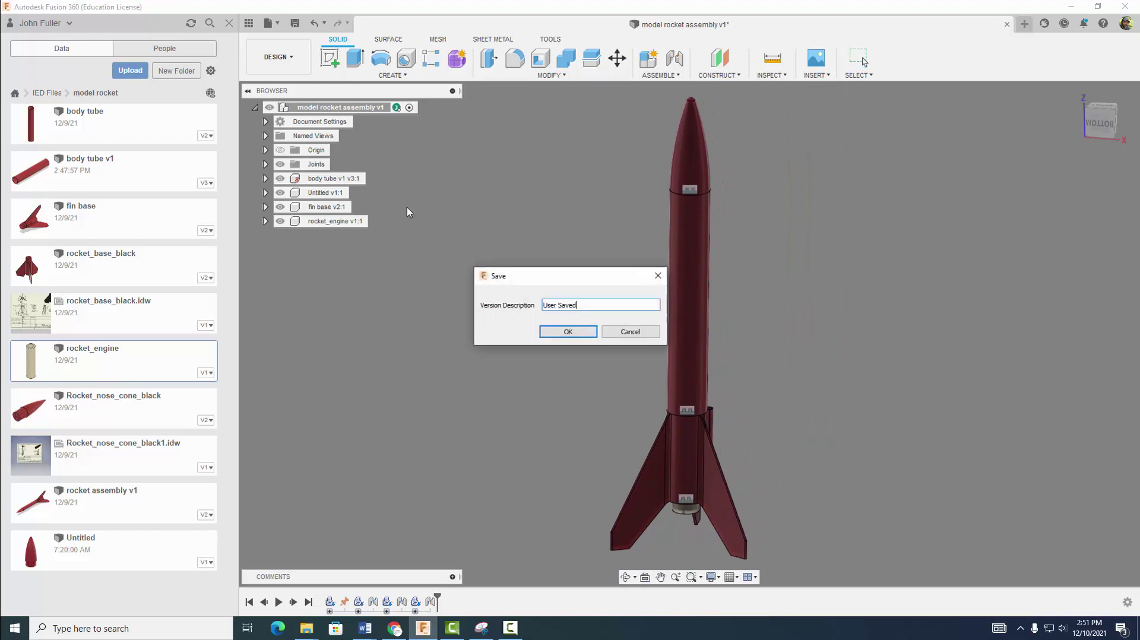
{"action": "left_click", "coordinate": [569, 334]}
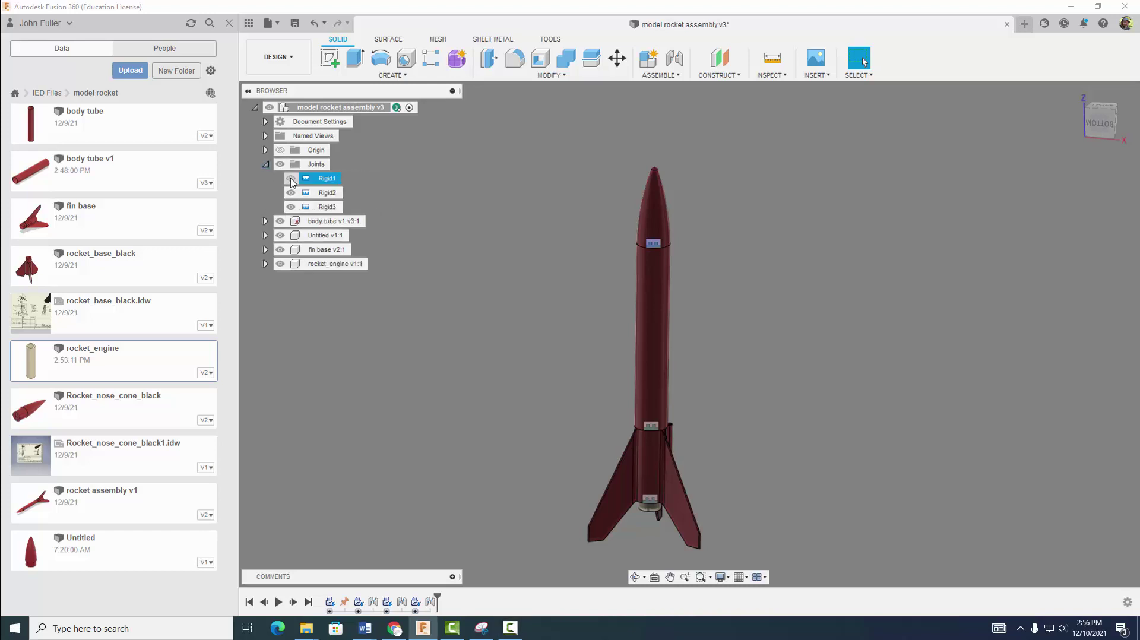
Step: Hide the symbols of the three rigid joints on the rocket
{"action": "left_click", "coordinate": [291, 193]}
{"action": "left_click", "coordinate": [290, 207]}
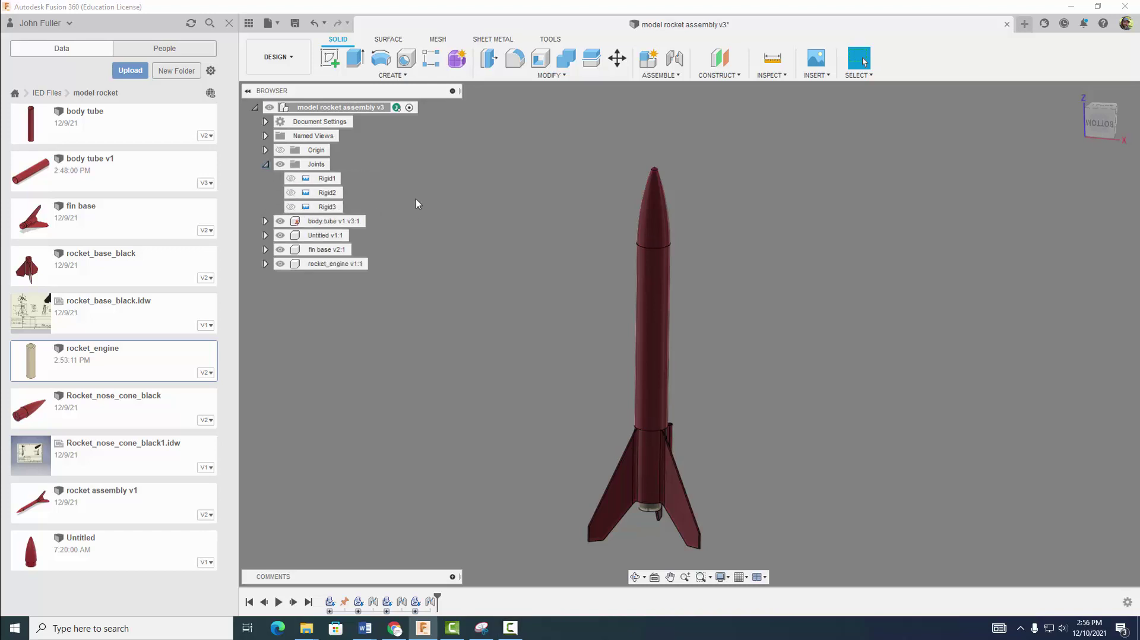
{"action": "scroll", "coordinate": [478, 297], "scroll_direction": "down", "scroll_amount": 1}
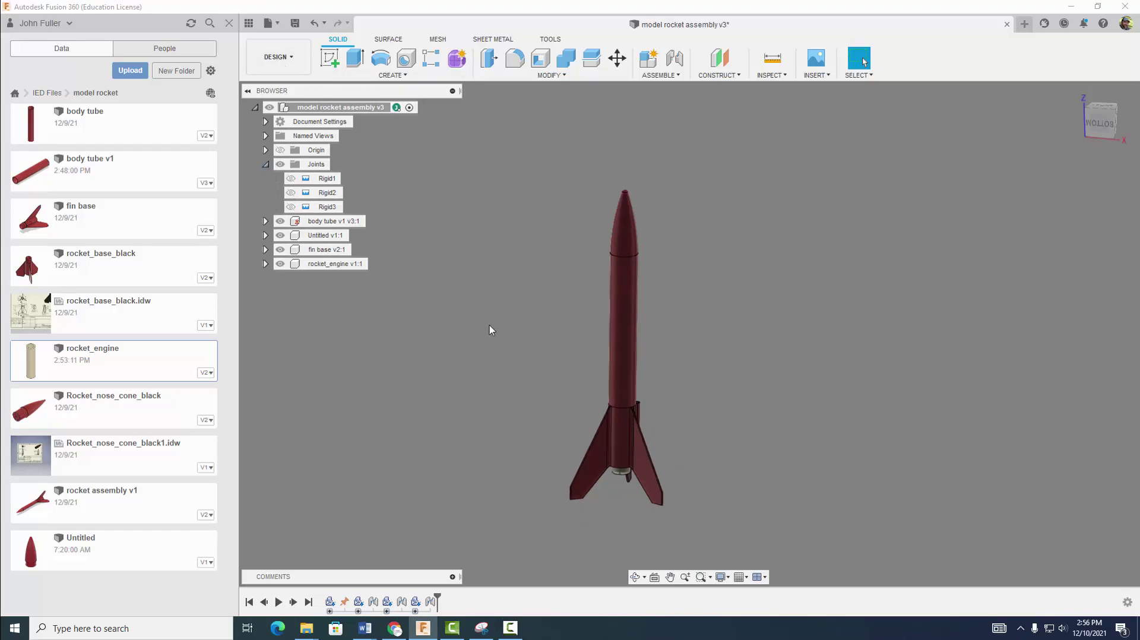
{"action": "middle_click_drag", "start_coordinate": [490, 330], "coordinate": [574, 246]}
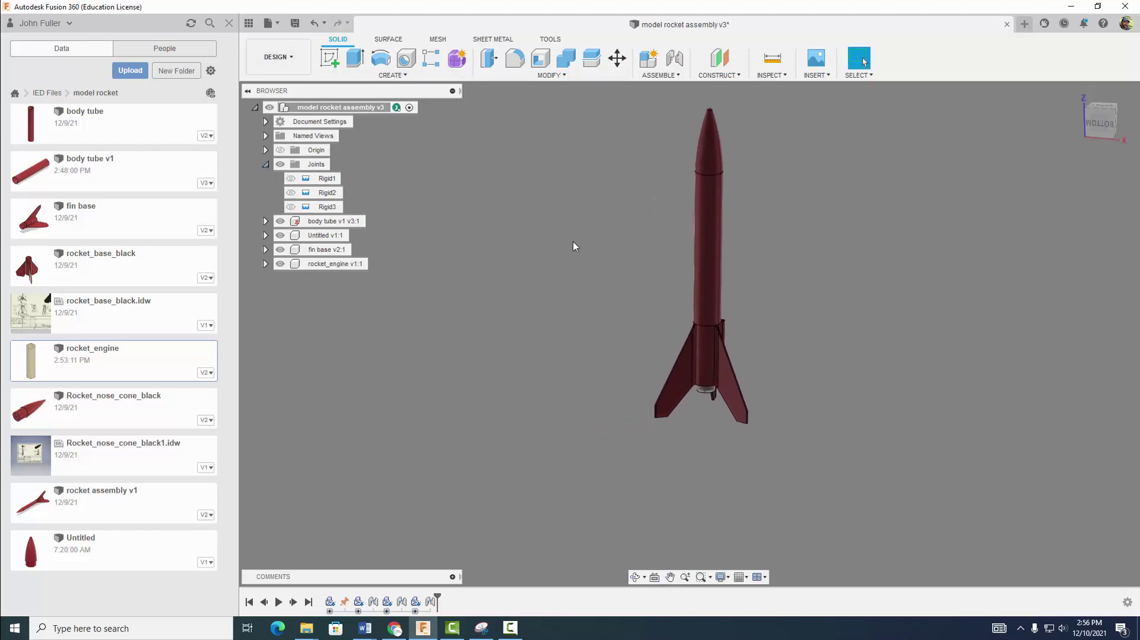
Step: Switch to the Animation workspace and move the nose cone 1 in along Y, off the front of the body tube
{"action": "left_click", "coordinate": [297, 64]}
{"action": "left_click", "coordinate": [283, 148]}
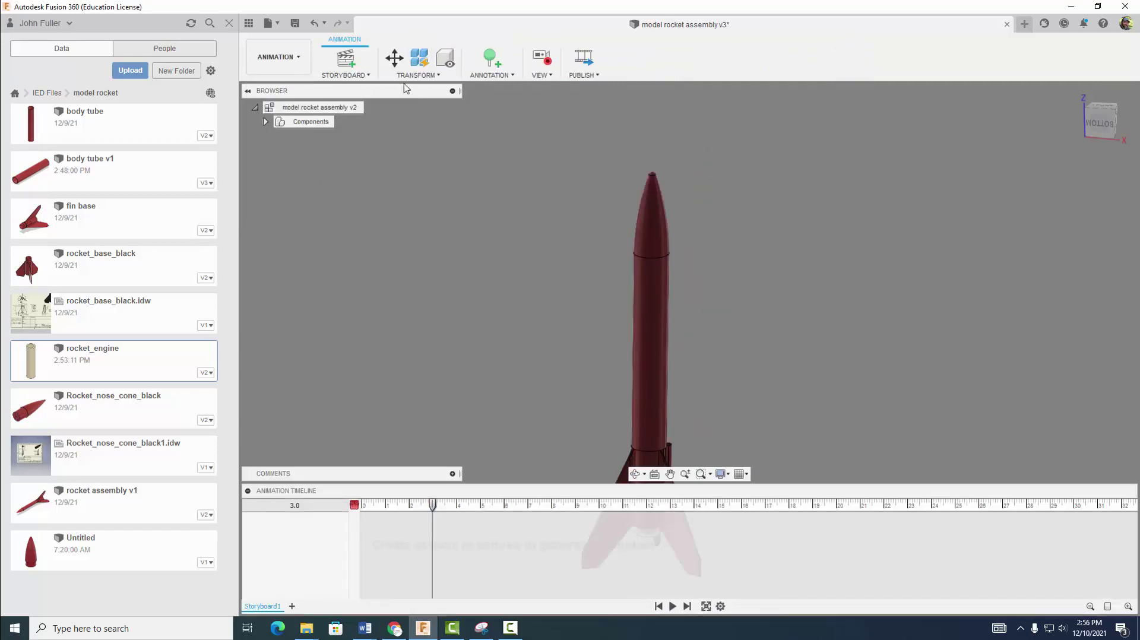
{"action": "left_click", "coordinate": [394, 58]}
{"action": "left_click", "coordinate": [648, 232]}
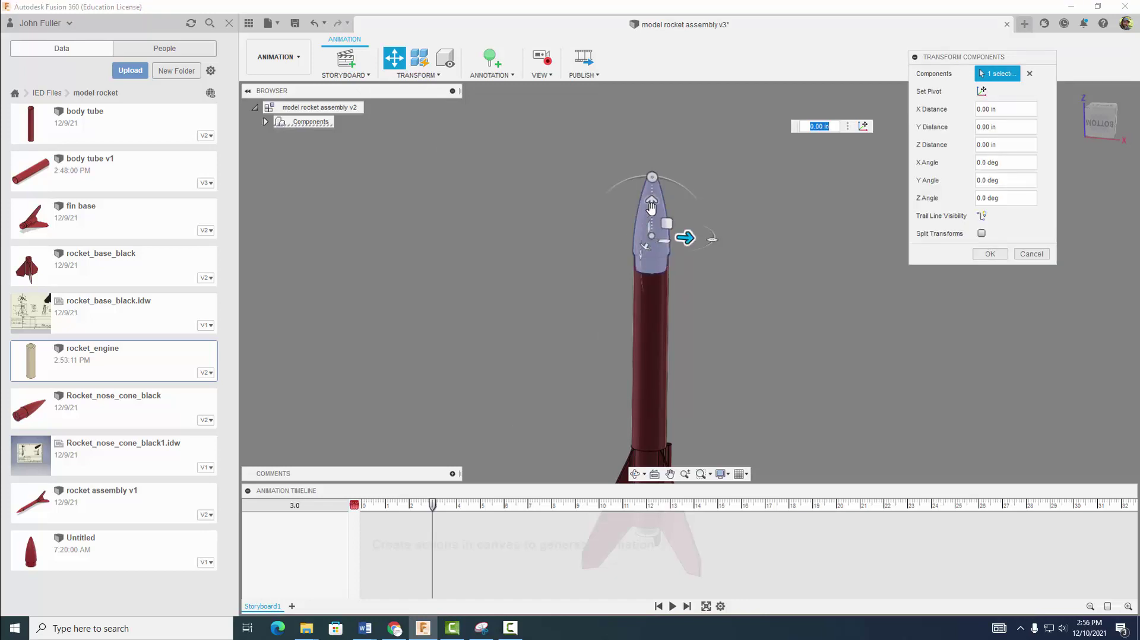
{"action": "left_click_drag", "start_coordinate": [651, 206], "coordinate": [650, 167]}
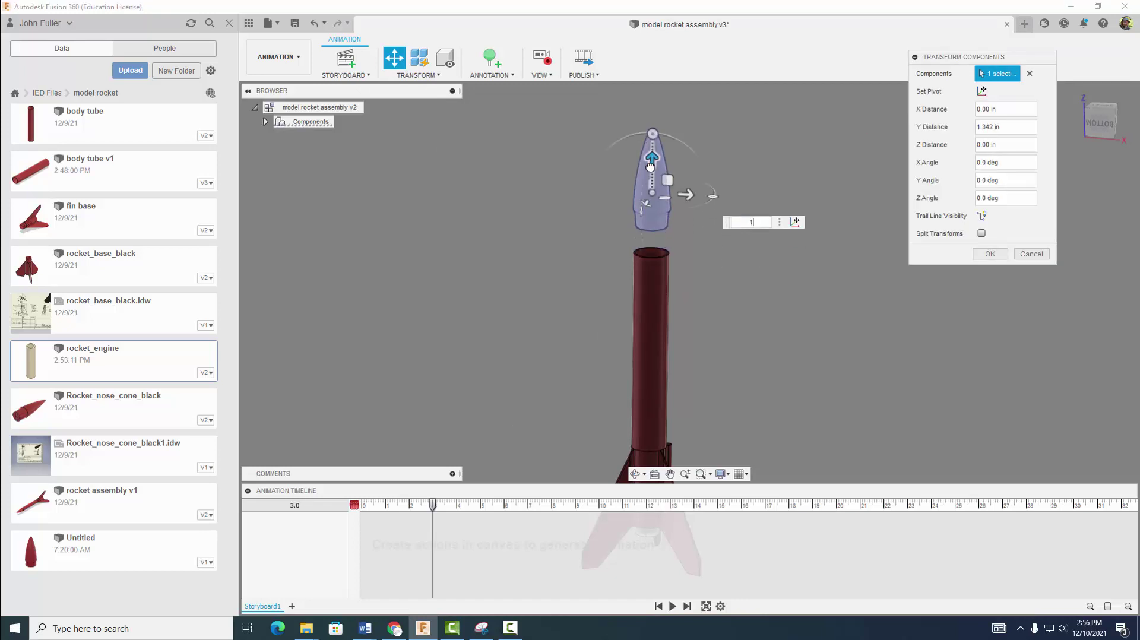
{"action": "key", "text": "Return"}
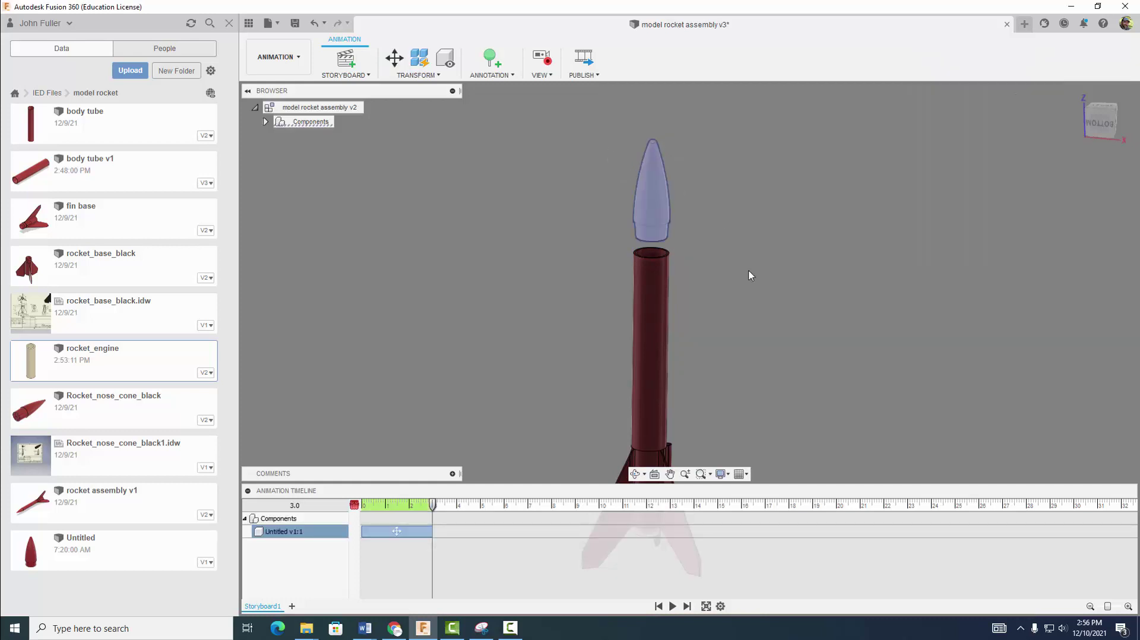
Step: Transform the rocket engine in the negative Z direction so it sits clear behind the fins
{"action": "scroll", "coordinate": [749, 272], "scroll_direction": "down", "scroll_amount": 2}
{"action": "middle_click_drag", "start_coordinate": [784, 378], "coordinate": [778, 266]}
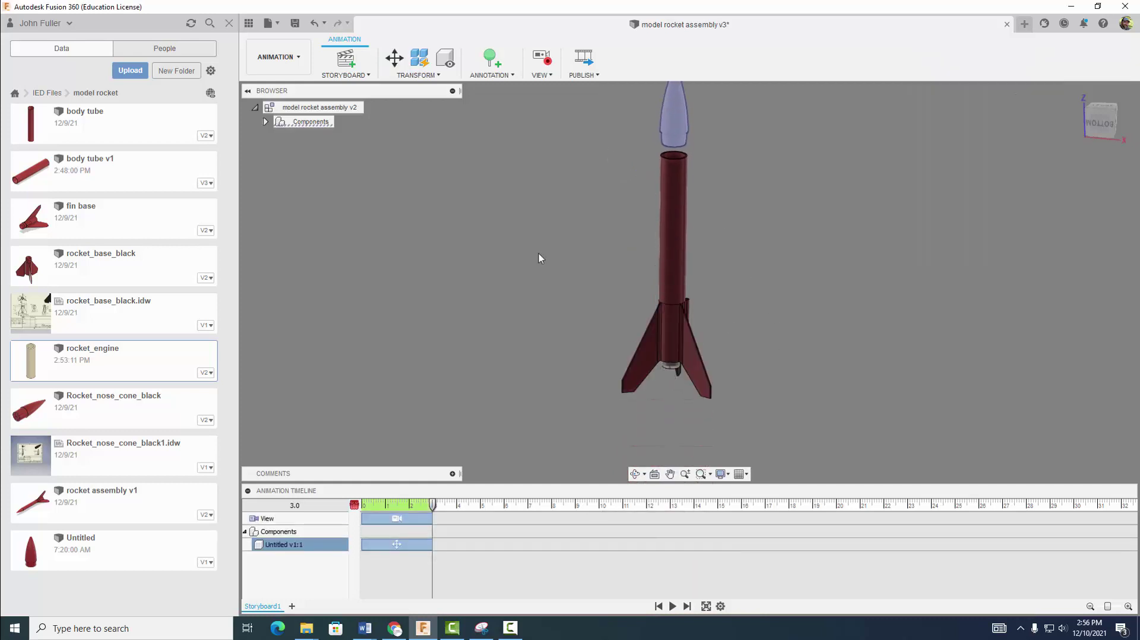
{"action": "left_click", "coordinate": [395, 59]}
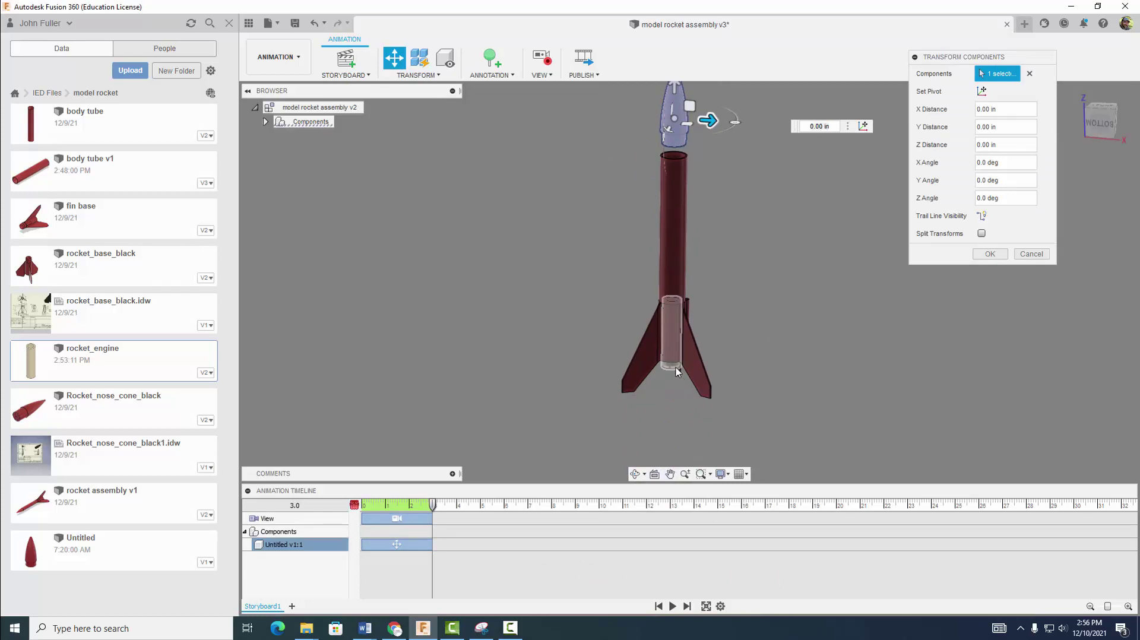
{"action": "left_click", "coordinate": [678, 333]}
{"action": "left_click_drag", "start_coordinate": [673, 291], "coordinate": [669, 397]}
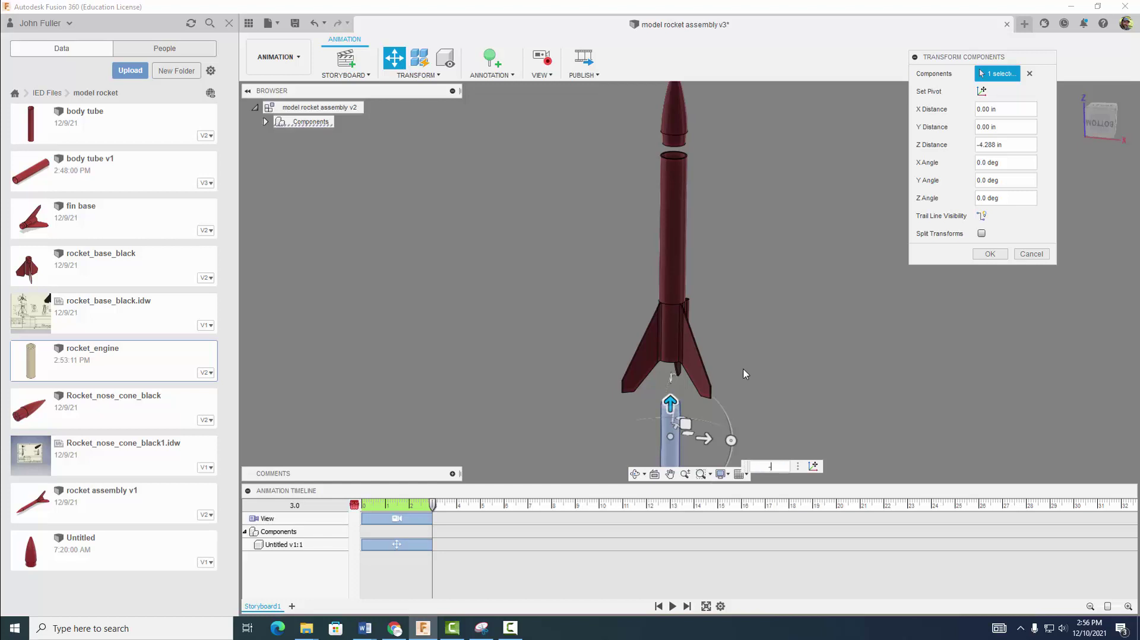
{"action": "key", "text": "Return"}
Step: Transform the fin base −1.5 in along Z, away from the body tube's rear end
{"action": "scroll", "coordinate": [746, 377], "scroll_direction": "down", "scroll_amount": 1}
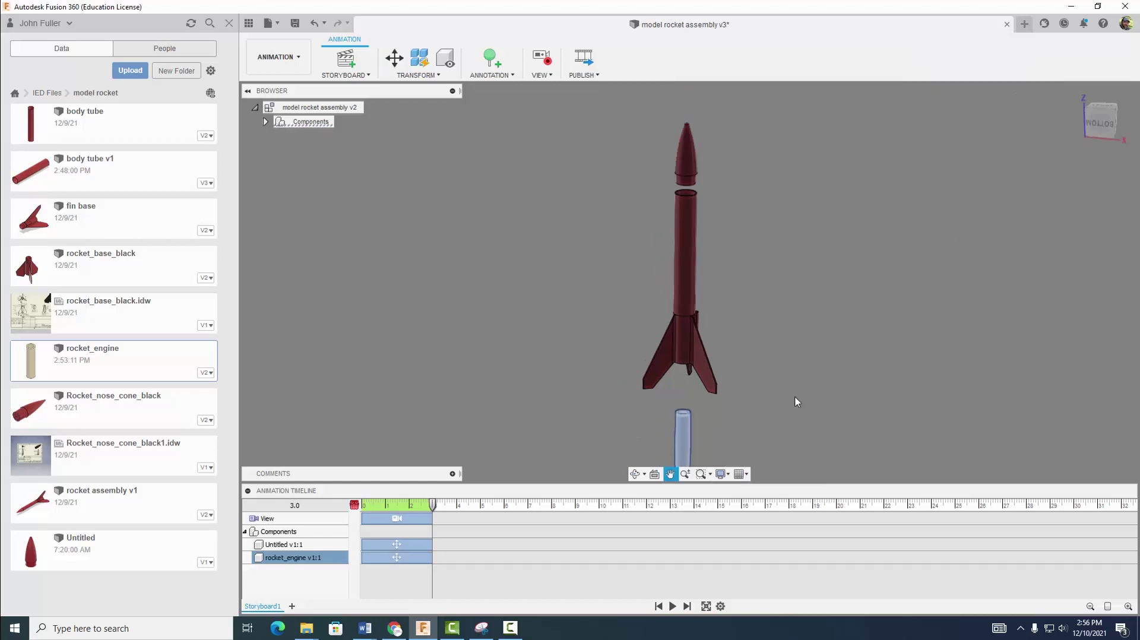
{"action": "middle_click_drag", "start_coordinate": [797, 402], "coordinate": [784, 346]}
{"action": "left_click", "coordinate": [686, 321]}
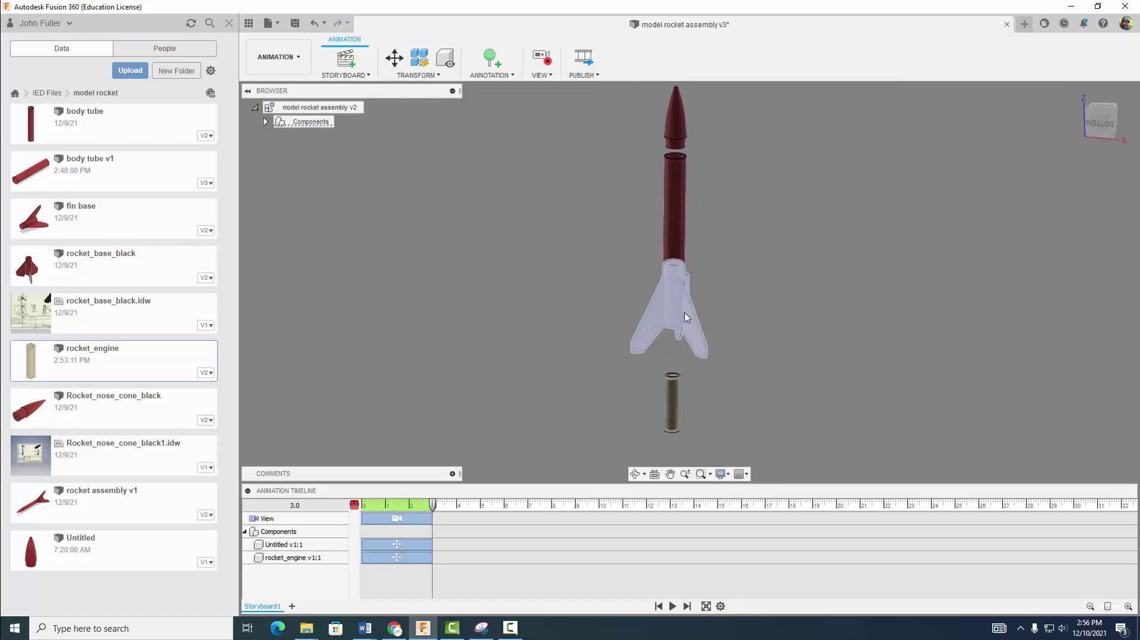
{"action": "key", "text": "m"}
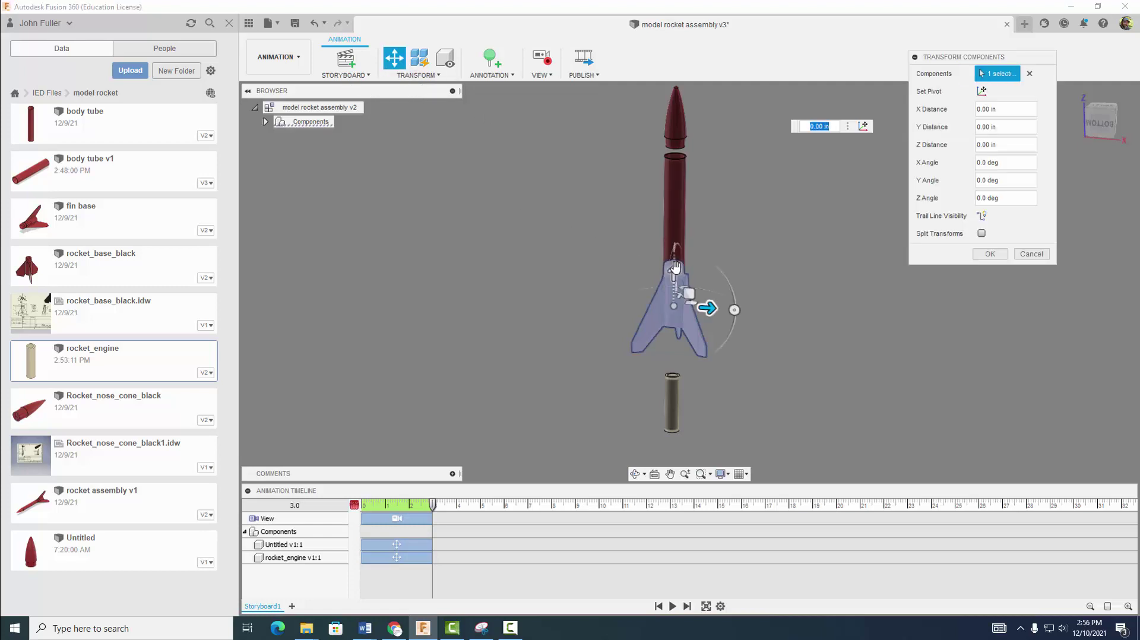
{"action": "left_click_drag", "start_coordinate": [675, 267], "coordinate": [673, 299]}
{"action": "type", "text": "-1"}
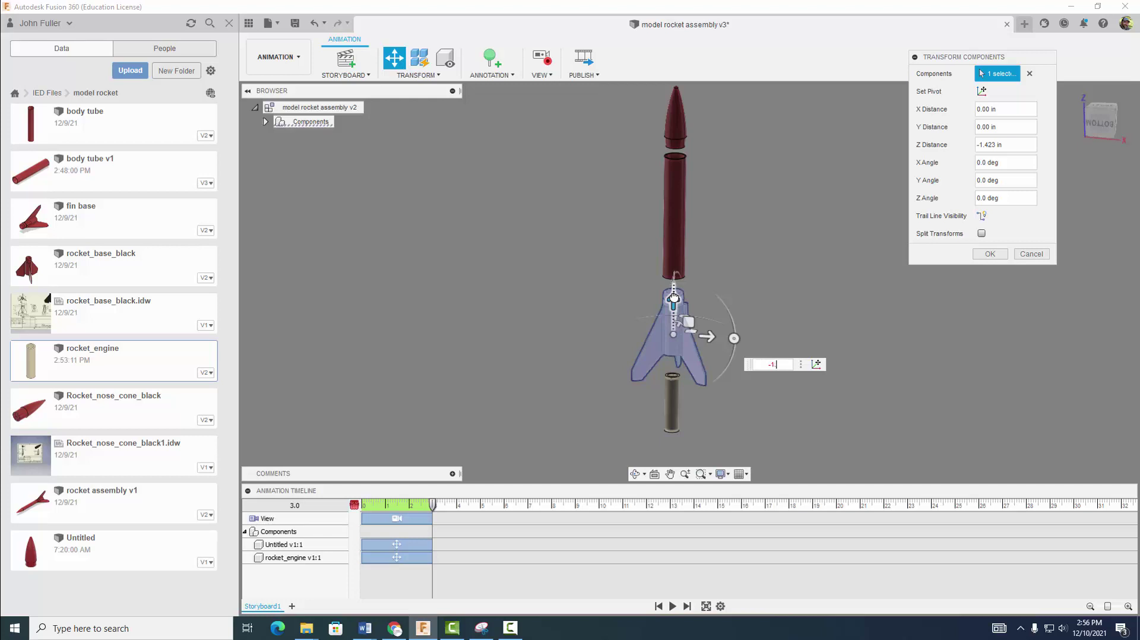
{"action": "type", "text": ".5"}
{"action": "key", "text": "Return"}
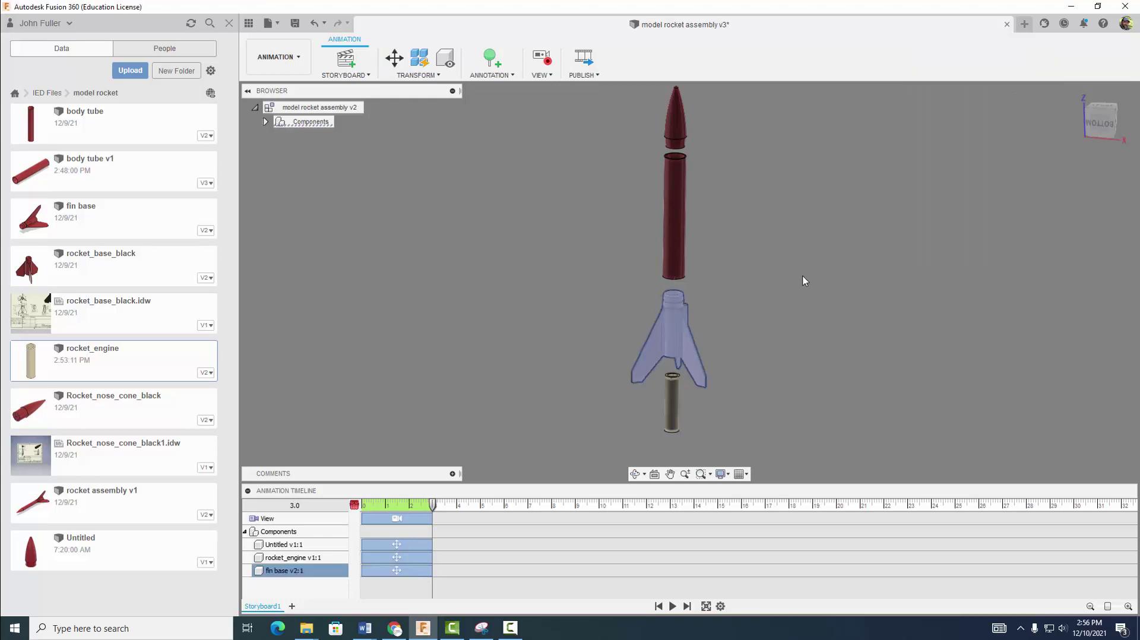
Step: Play the storyboard ending in a tilted view of the exploded rocket, and save the assembly as "User Saved"
{"action": "middle_click_drag", "start_coordinate": [797, 282], "coordinate": [928, 244], "text": "shift"}
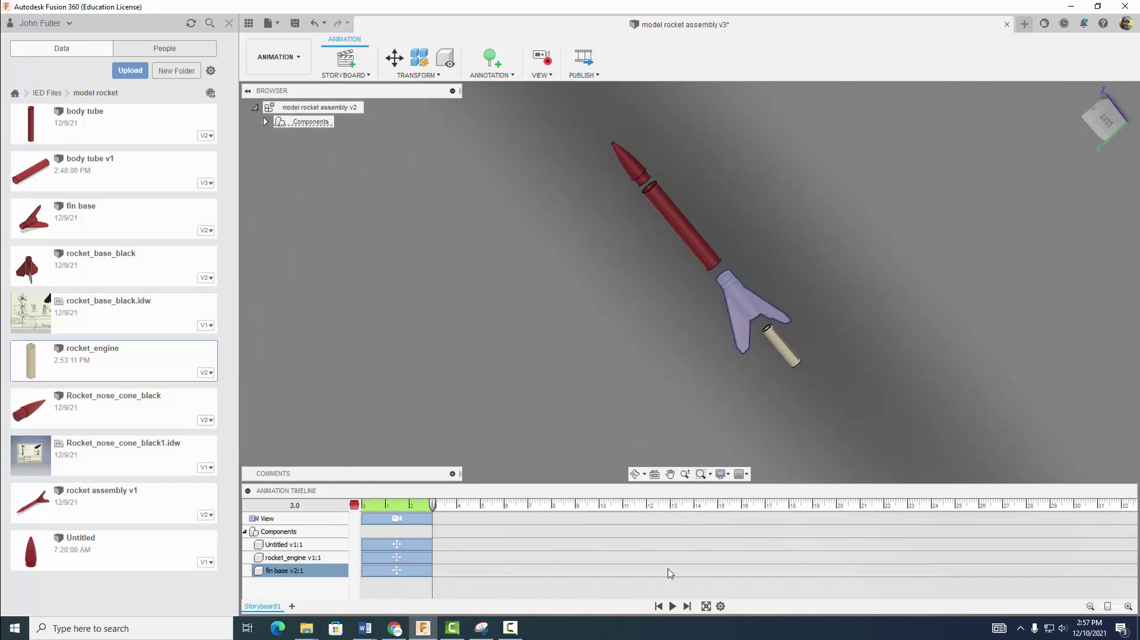
{"action": "left_click", "coordinate": [673, 606]}
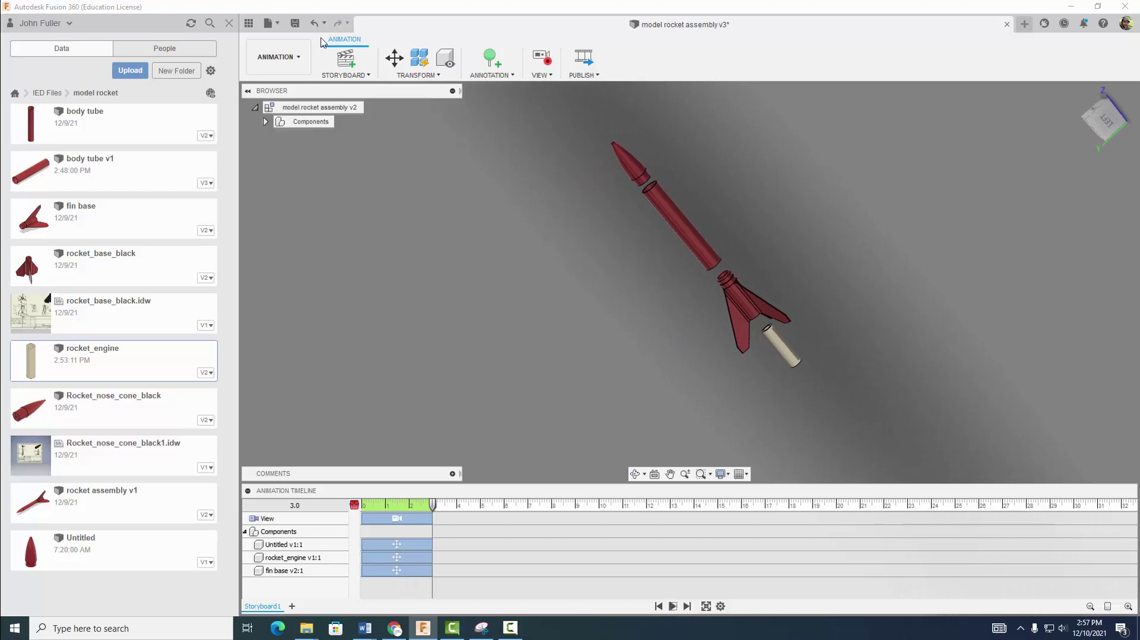
{"action": "left_click", "coordinate": [294, 22]}
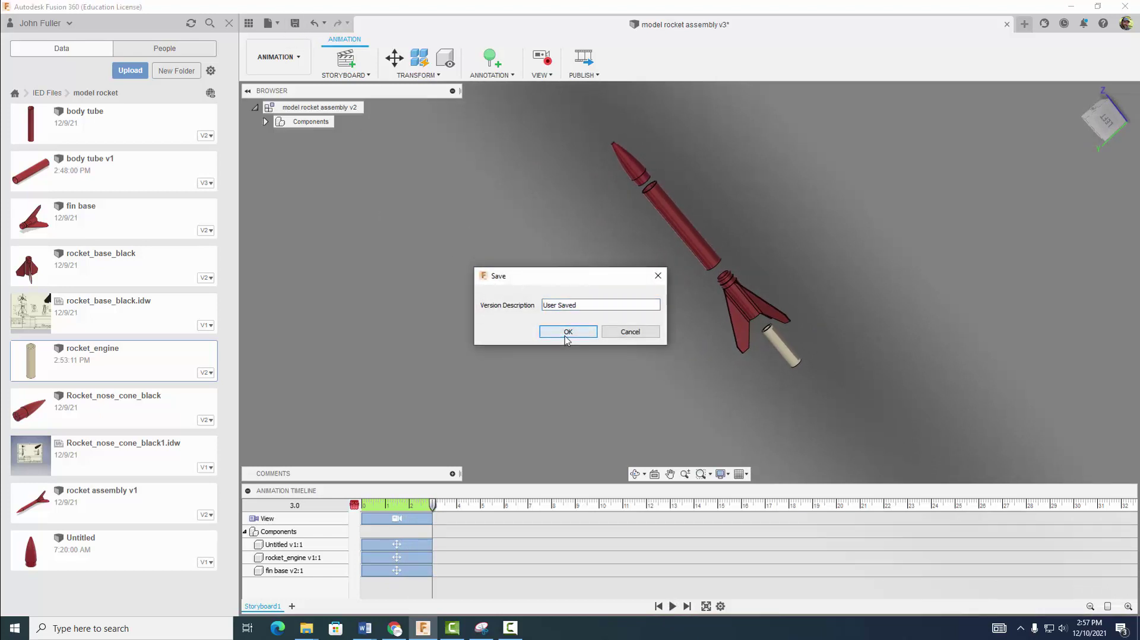
{"action": "left_click", "coordinate": [567, 331]}
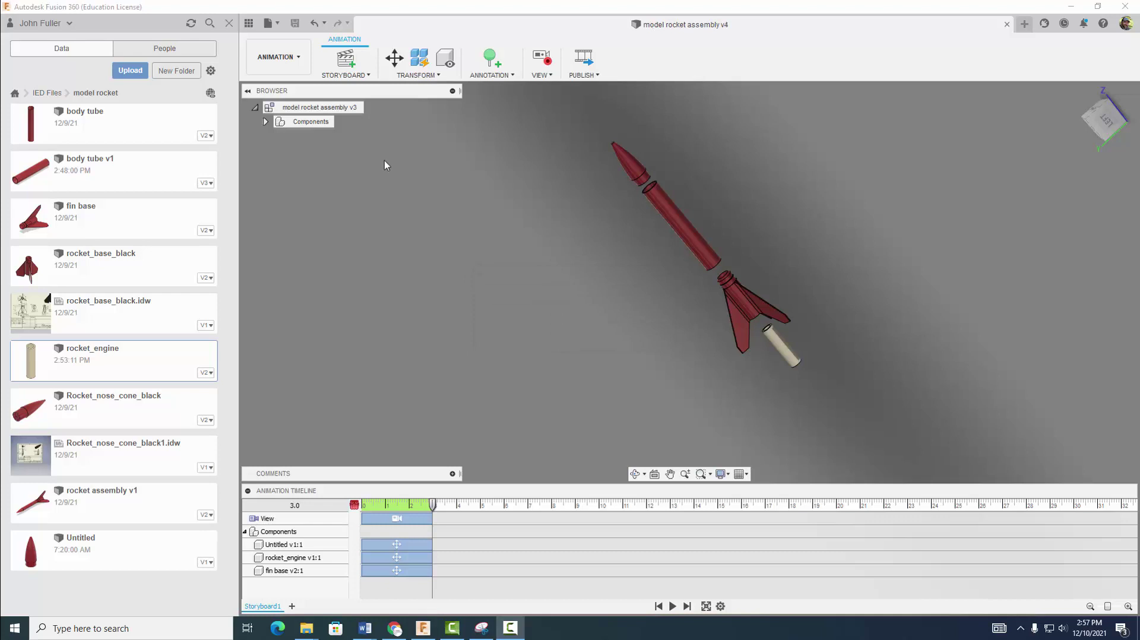
Step: Create a new drawing from the animation's Storyboard1 on an A (11in x 8.5in) sheet
{"action": "left_click", "coordinate": [278, 58]}
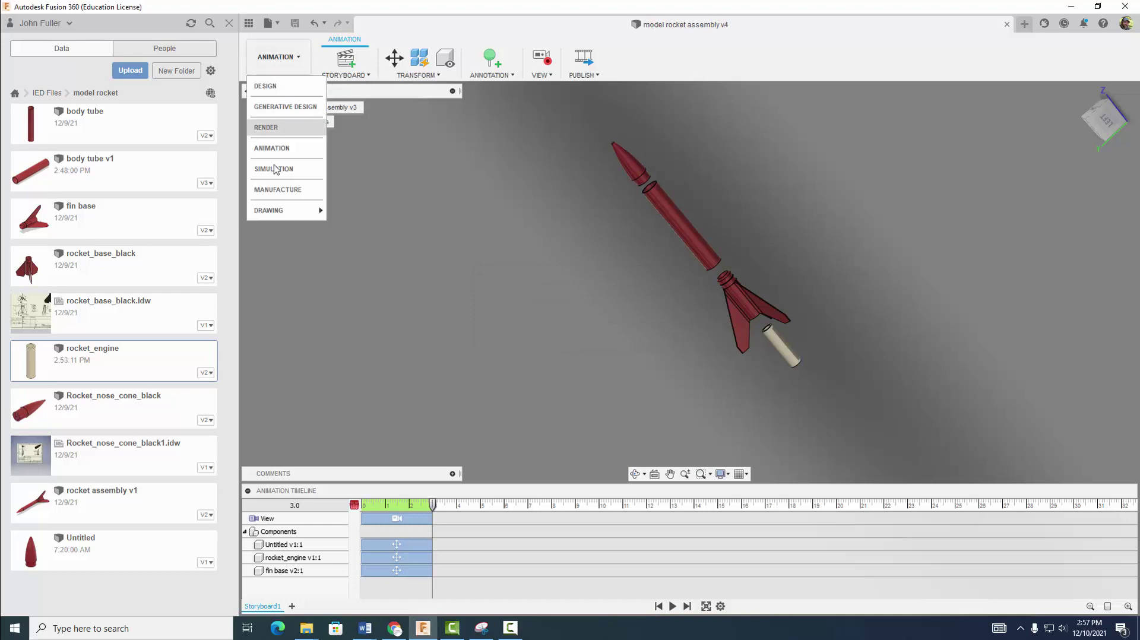
{"action": "mouse_move", "coordinate": [279, 209]}
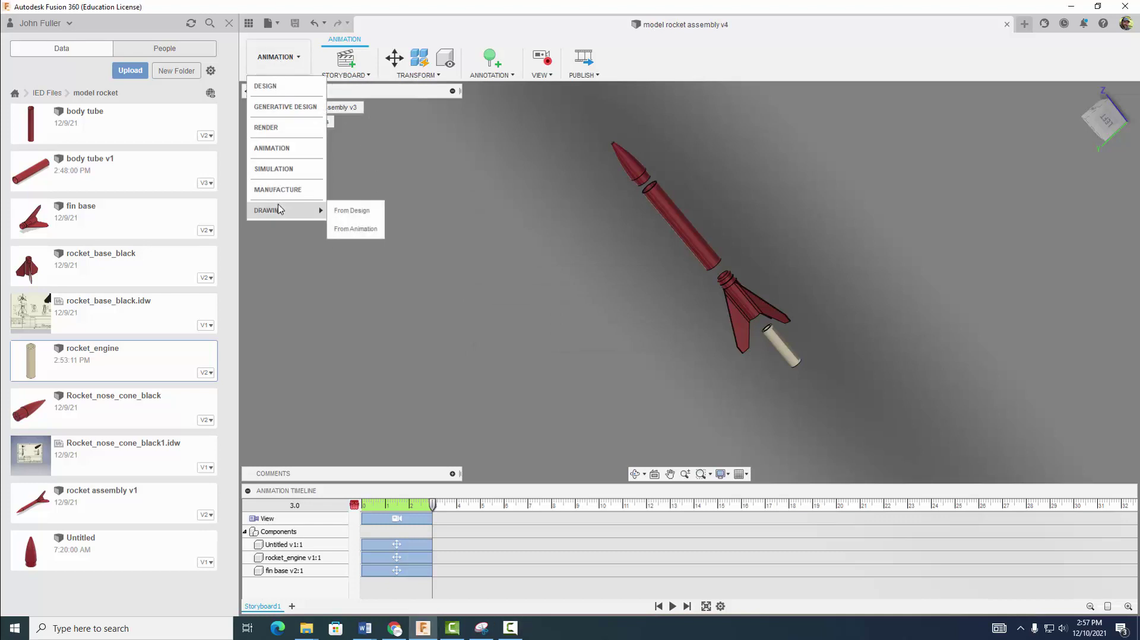
{"action": "left_click", "coordinate": [356, 229]}
{"action": "left_click", "coordinate": [977, 200]}
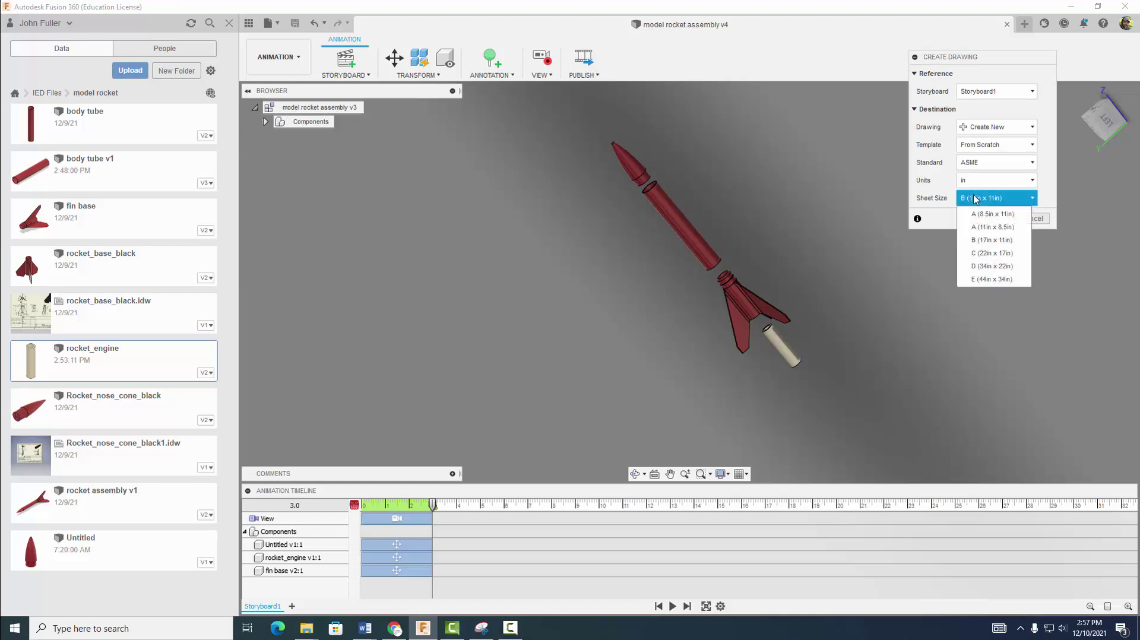
{"action": "left_click", "coordinate": [998, 229]}
{"action": "left_click", "coordinate": [993, 219]}
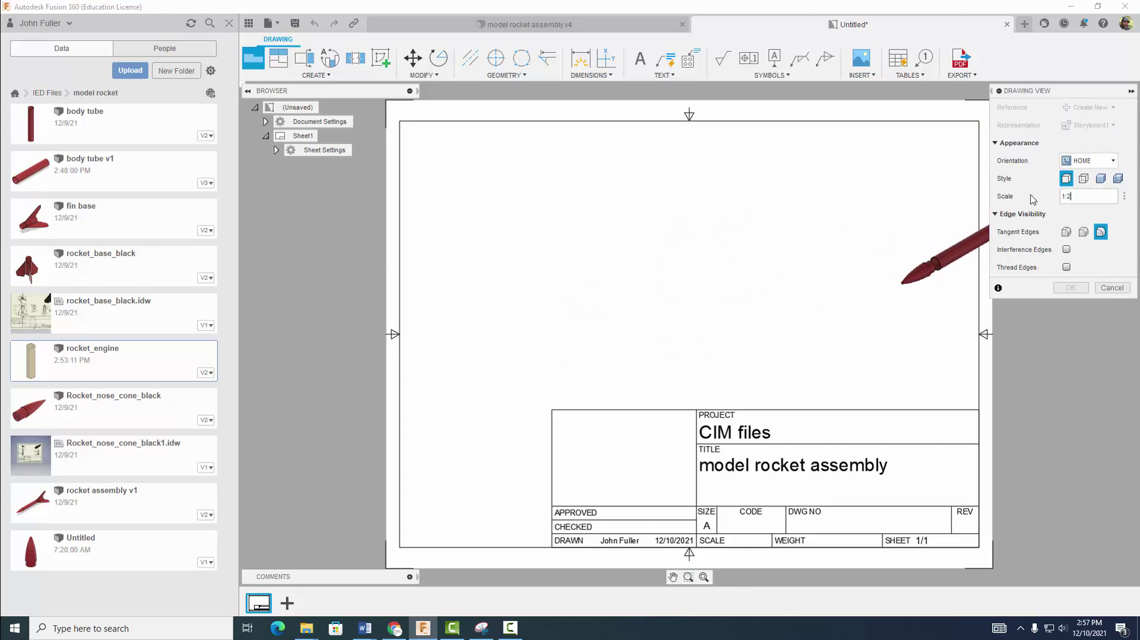
Step: Place the exploded storyboard view in HOME orientation at 1:2 scale with shaded style, and delete the title block
{"action": "left_click", "coordinate": [618, 254]}
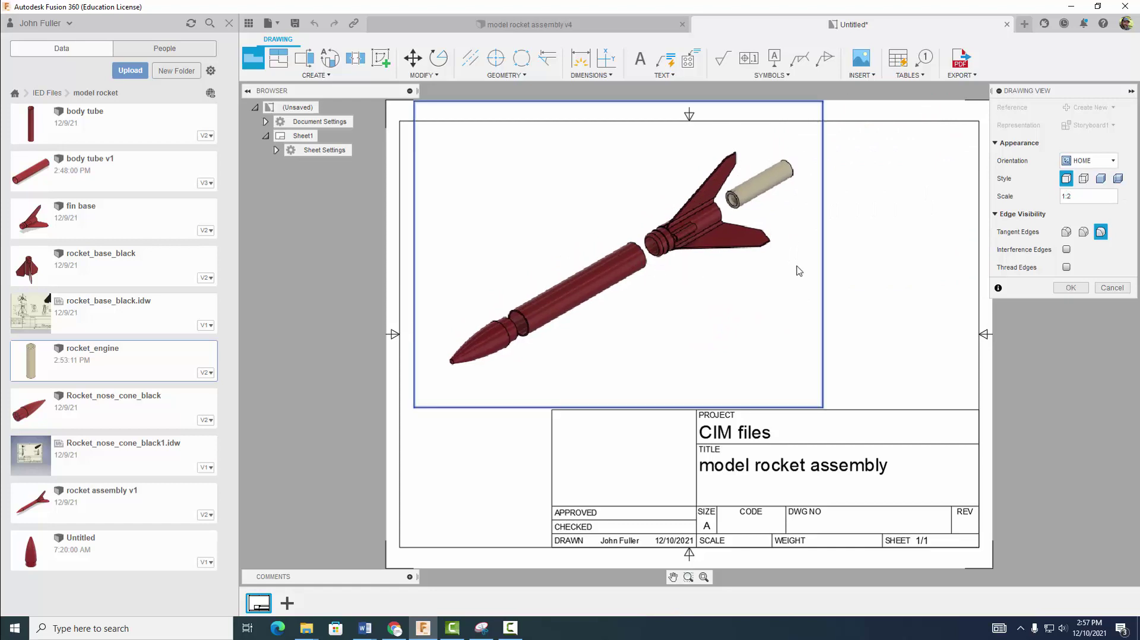
{"action": "left_click", "coordinate": [1101, 178]}
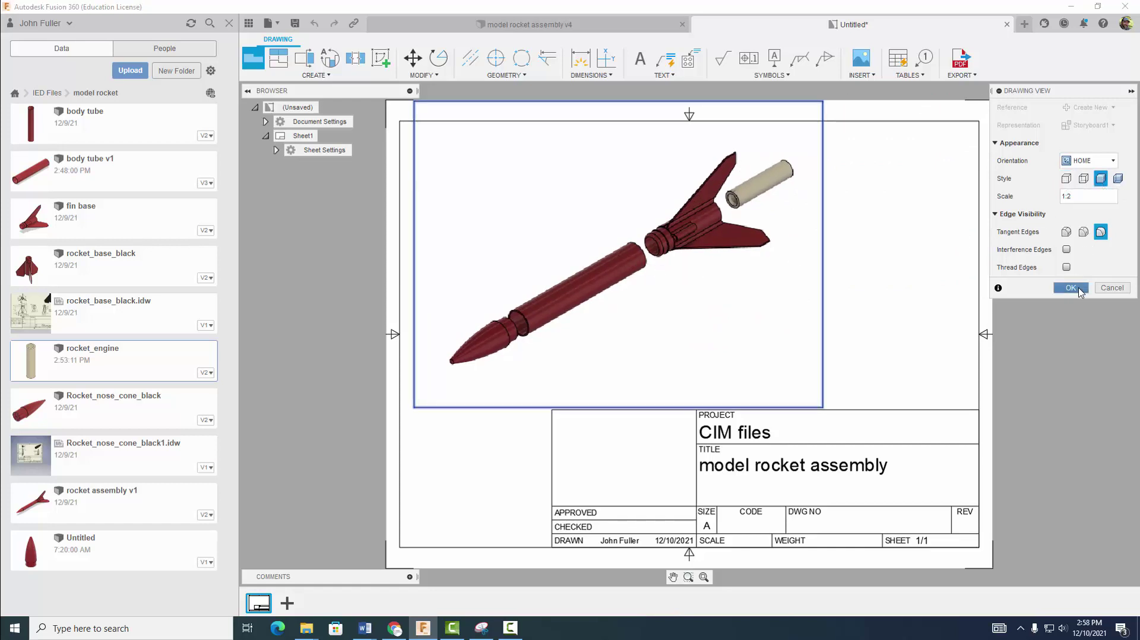
{"action": "left_click", "coordinate": [1070, 288]}
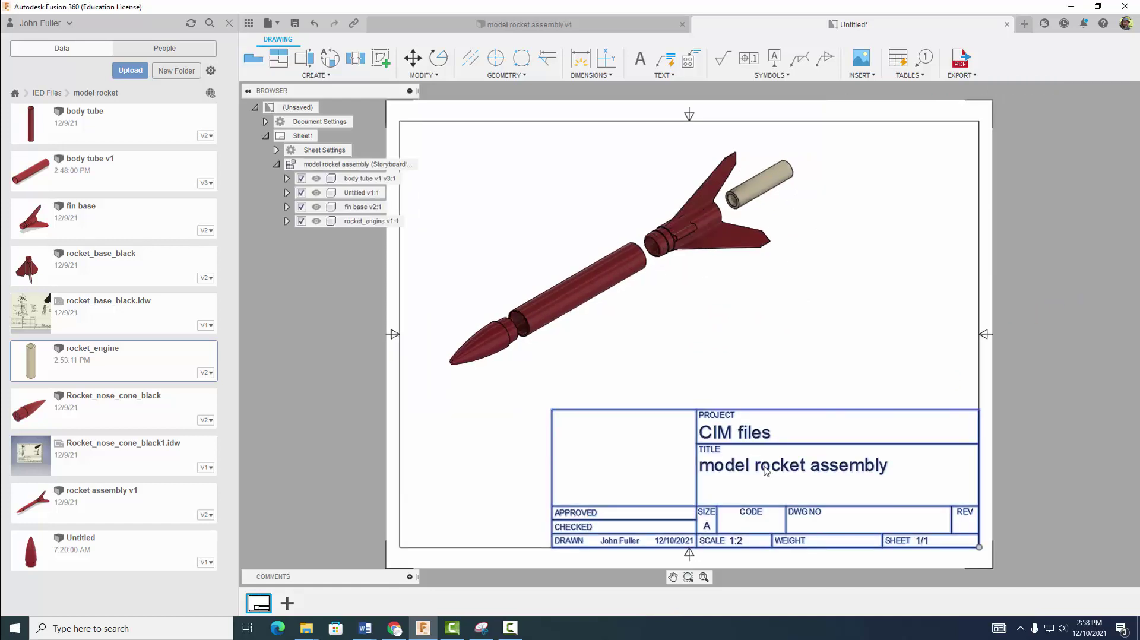
{"action": "key", "text": "Delete"}
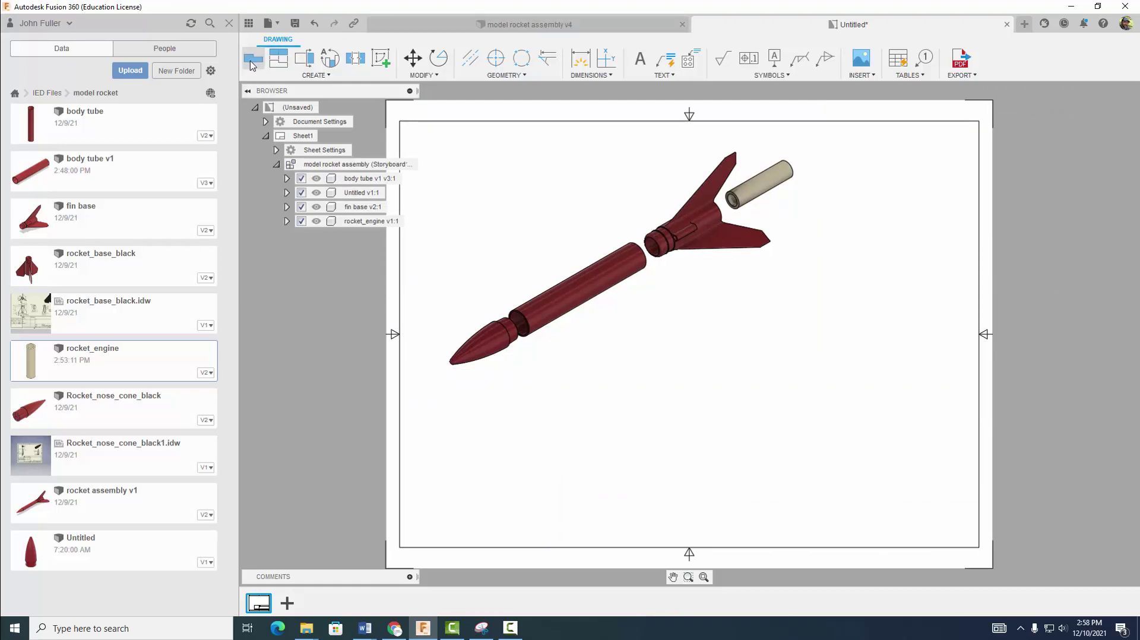
Step: Try the NW, SW and SE isometric orientations for a new base view using the Model representation
{"action": "left_click", "coordinate": [1078, 127]}
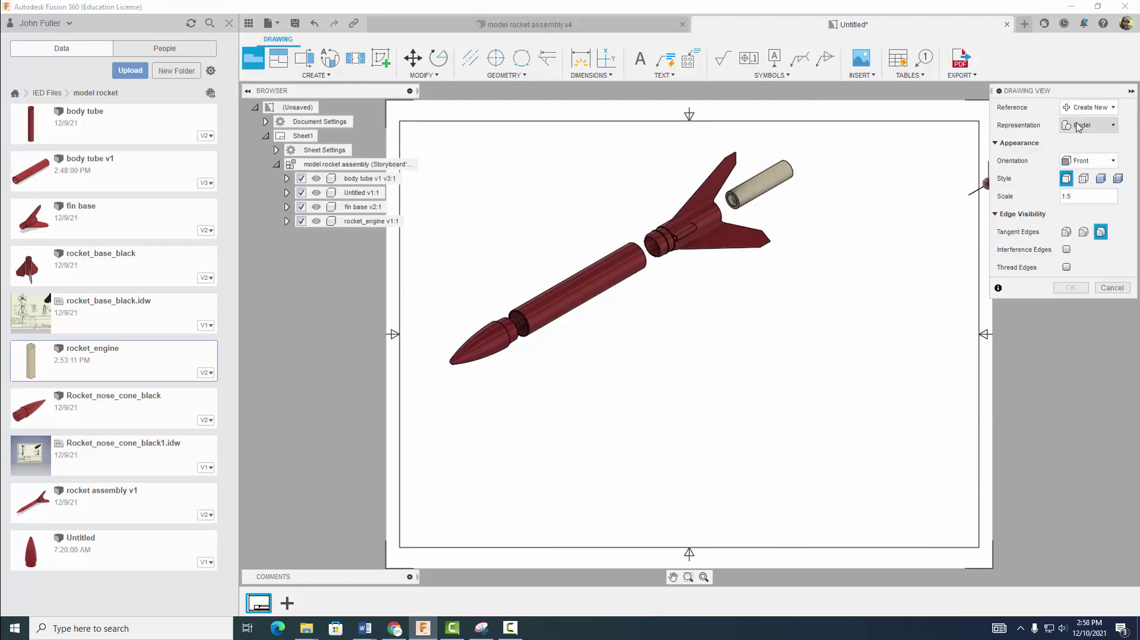
{"action": "left_click", "coordinate": [1083, 142]}
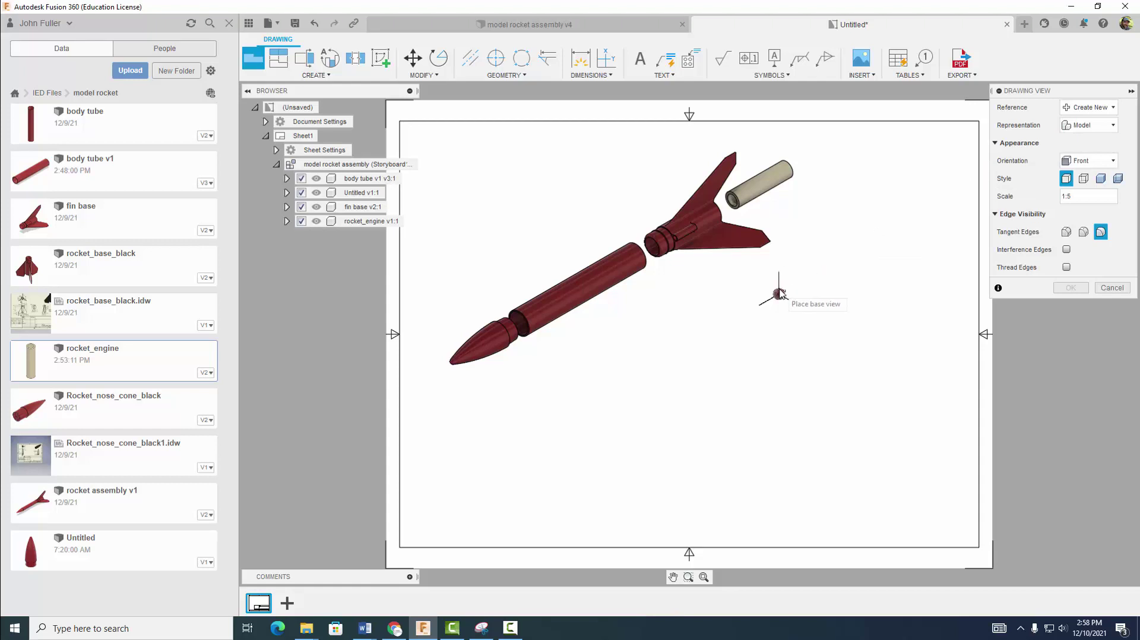
{"action": "left_click", "coordinate": [1088, 161]}
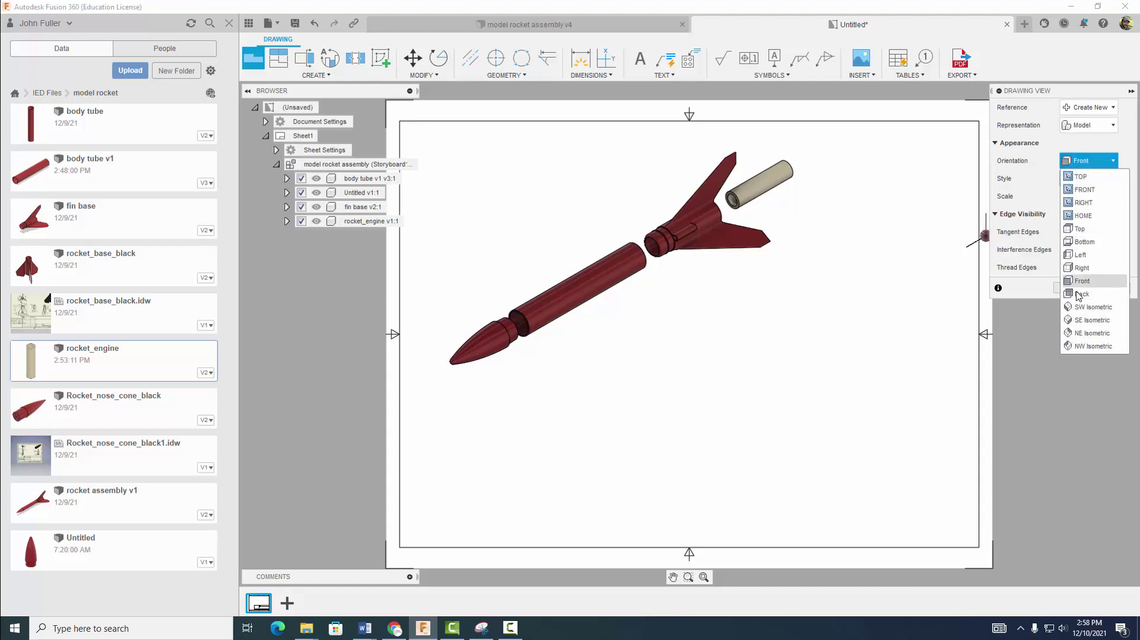
{"action": "left_click", "coordinate": [1081, 346]}
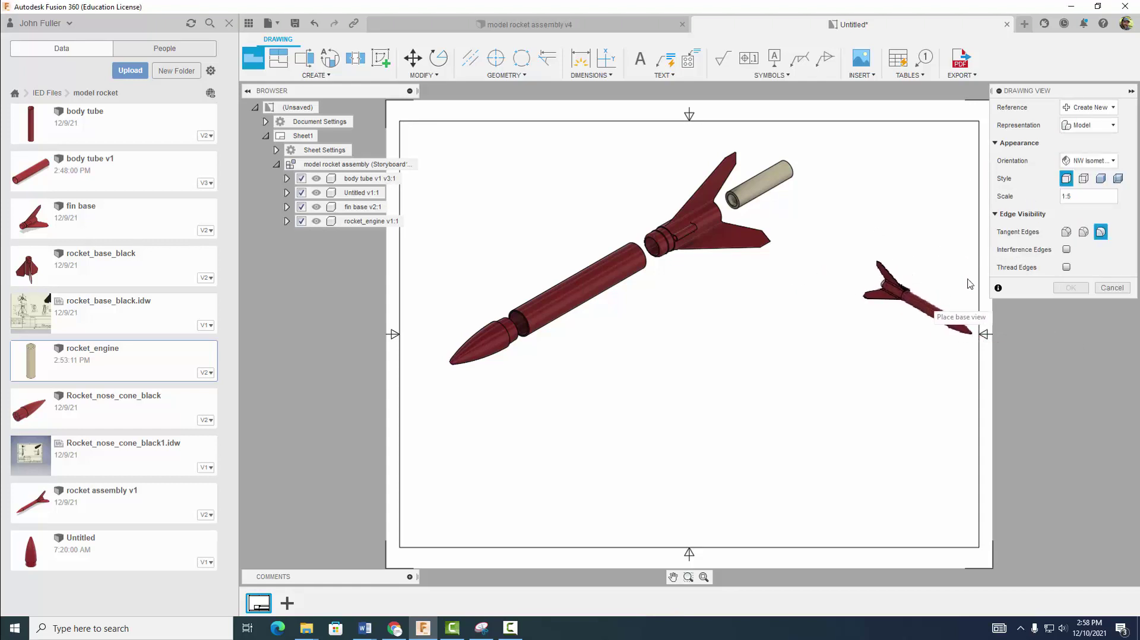
{"action": "left_click", "coordinate": [1064, 162]}
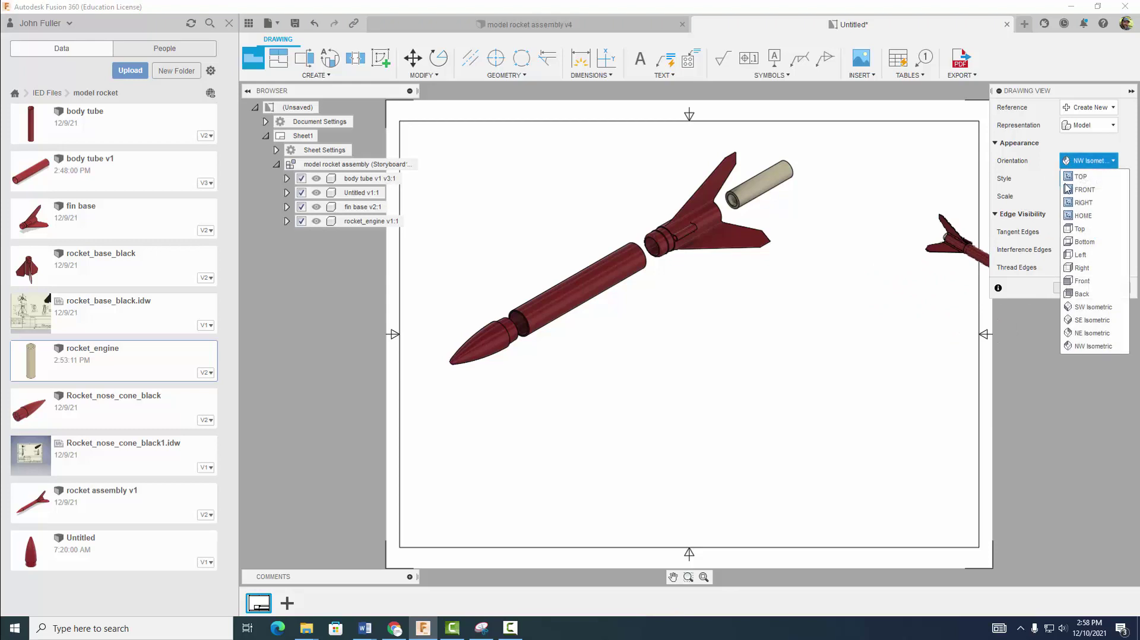
{"action": "left_click", "coordinate": [1078, 307]}
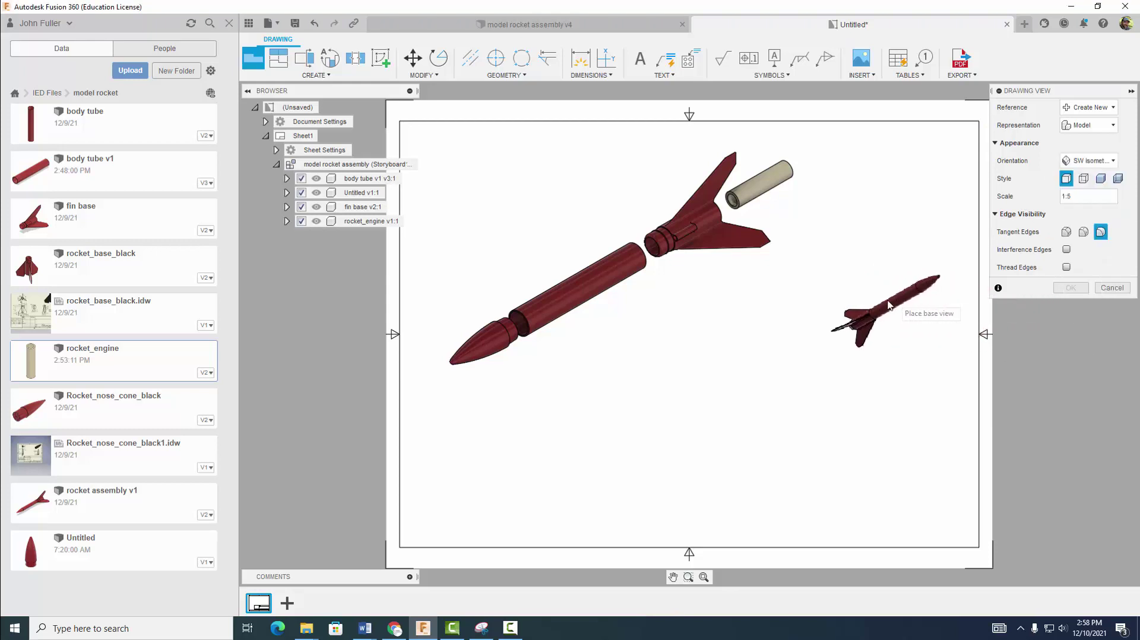
{"action": "left_click", "coordinate": [1076, 161]}
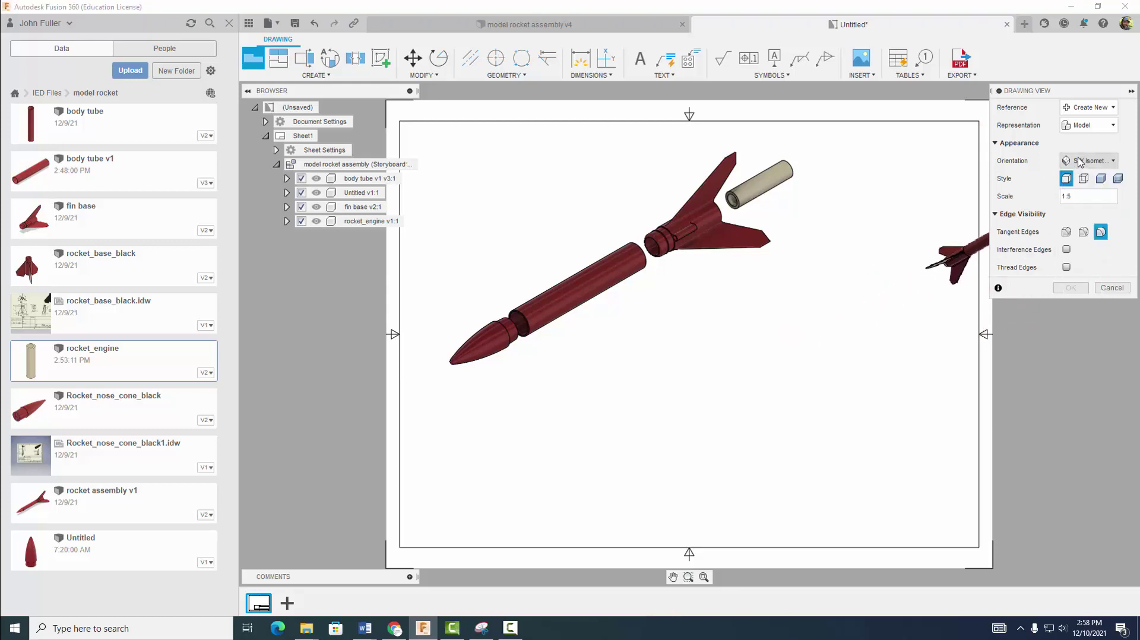
{"action": "left_click", "coordinate": [1092, 320]}
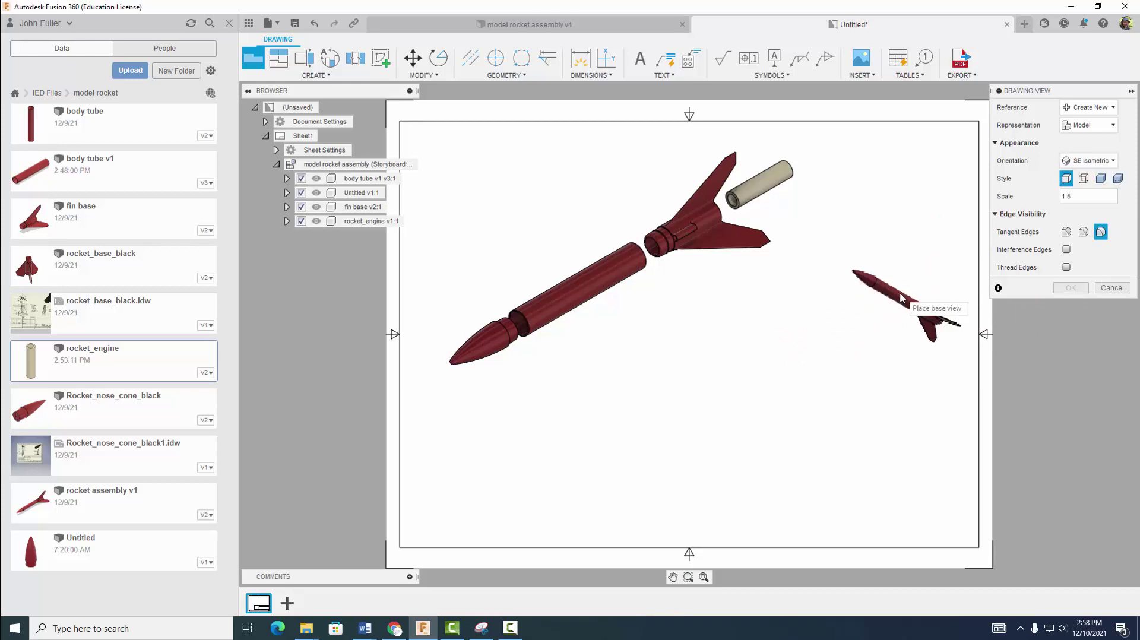
Step: Place the assembled rocket in NE Isometric orientation beside the exploded view, with shaded style and 1:4 scale
{"action": "left_click", "coordinate": [1088, 160]}
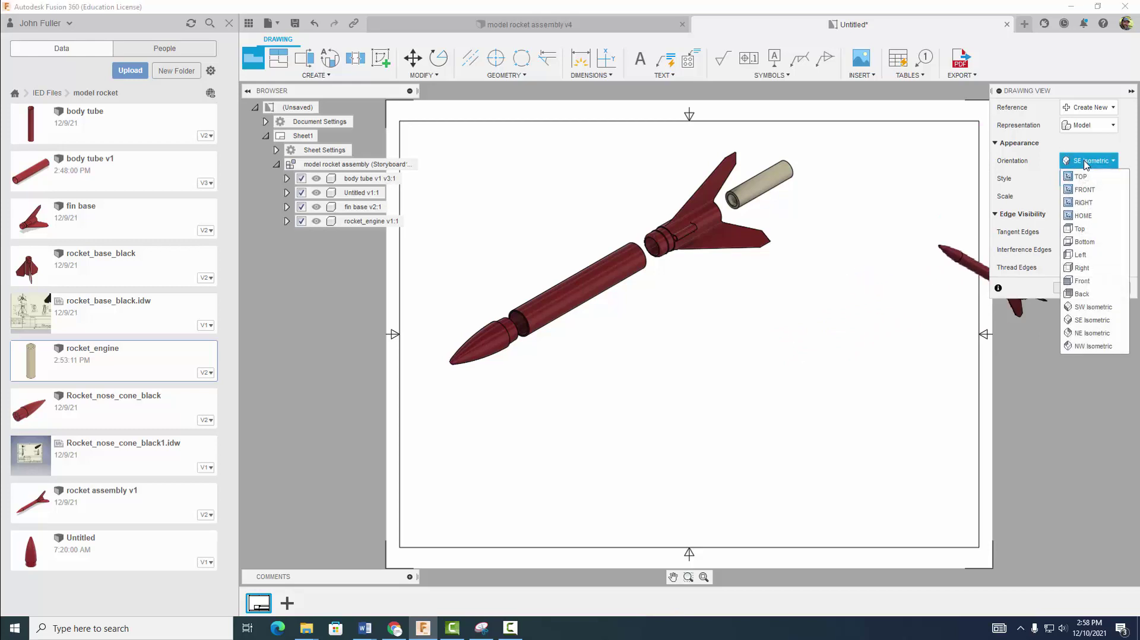
{"action": "left_click", "coordinate": [1088, 323]}
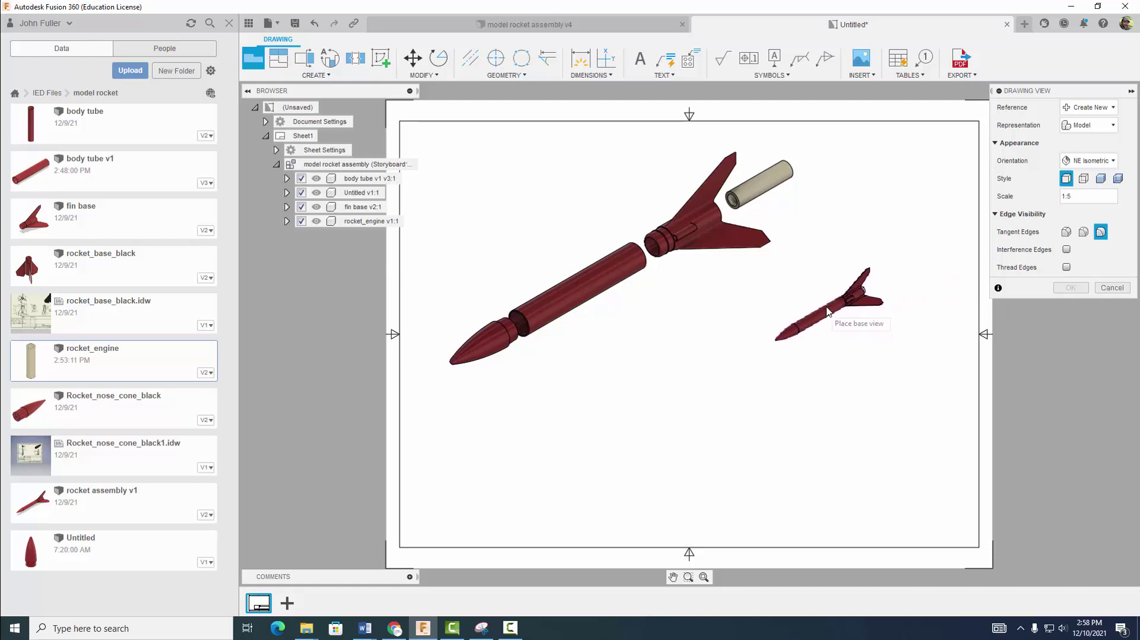
{"action": "left_click", "coordinate": [858, 293]}
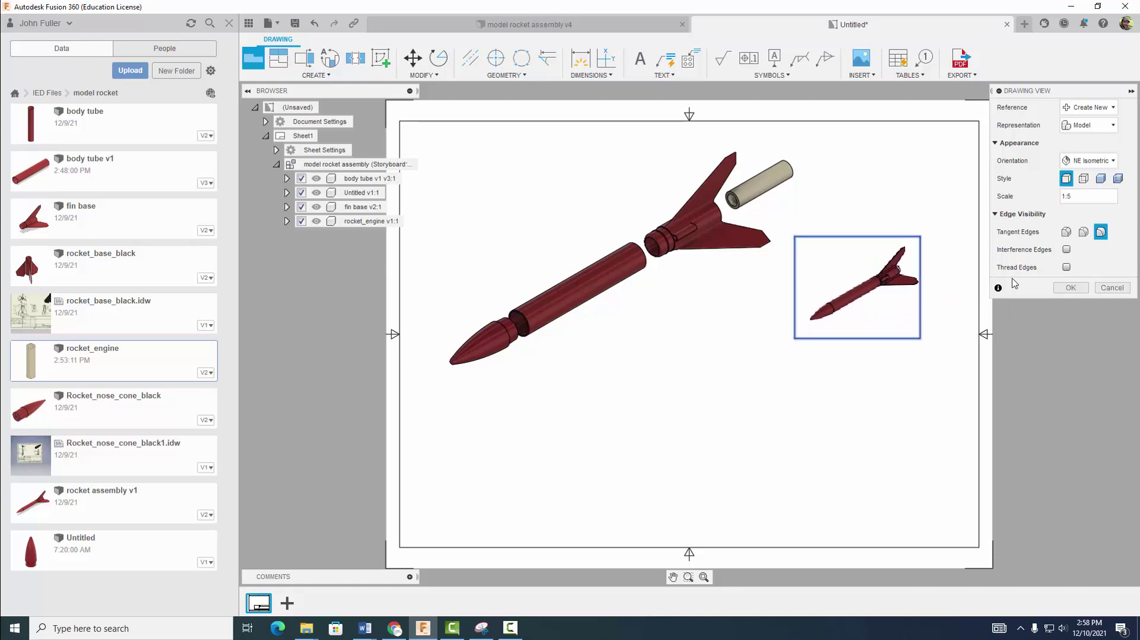
{"action": "left_click", "coordinate": [1069, 288]}
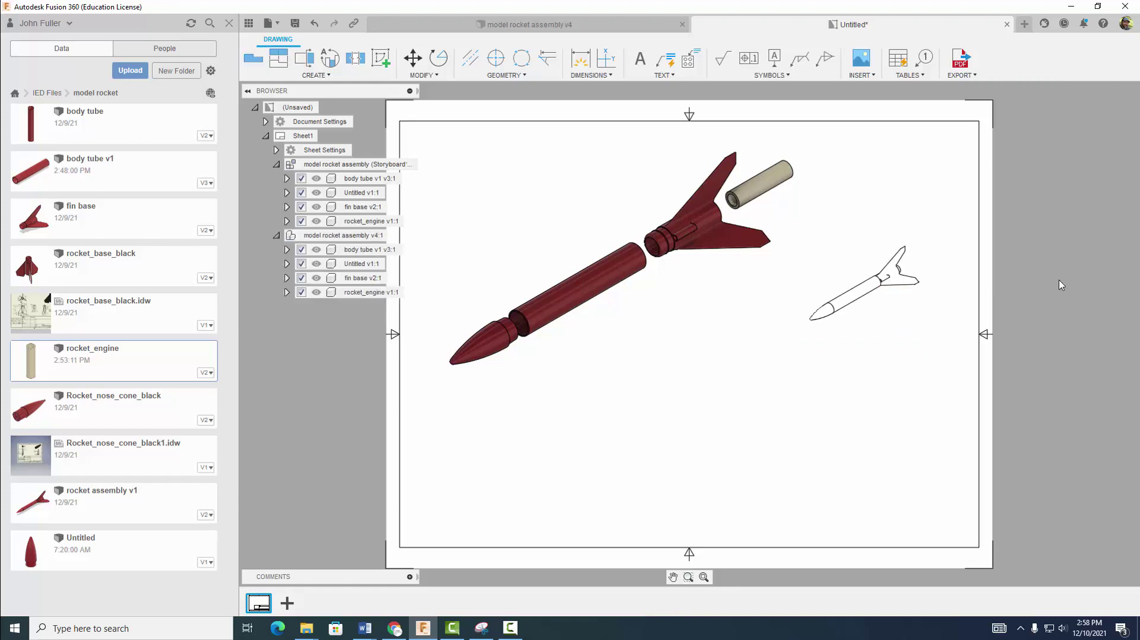
{"action": "double_click", "coordinate": [890, 286]}
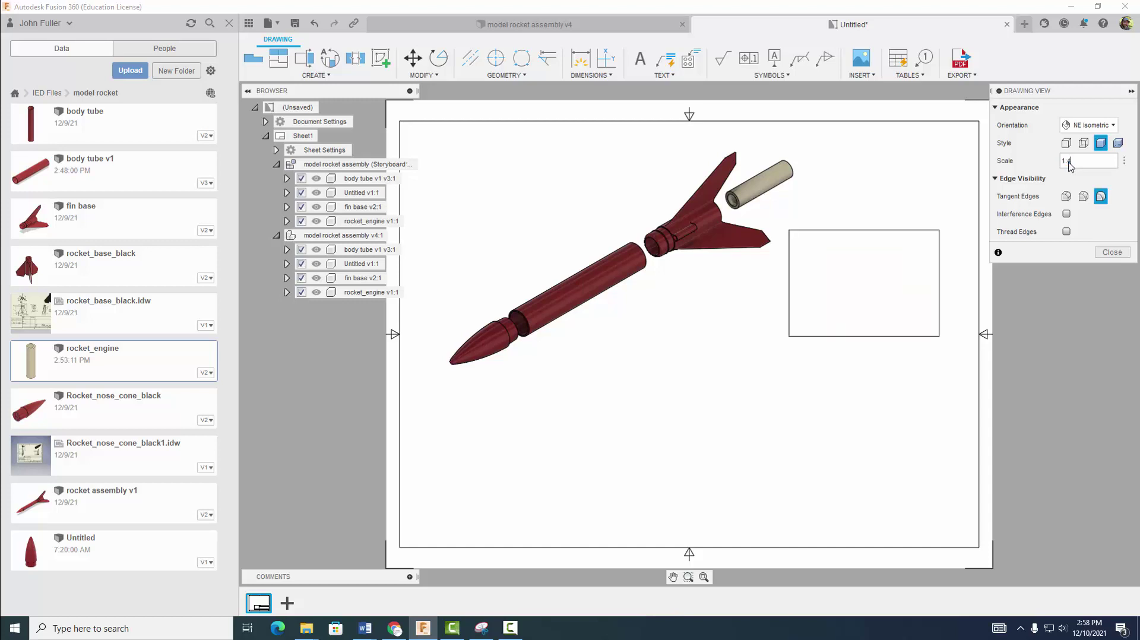
{"action": "left_click", "coordinate": [1103, 254]}
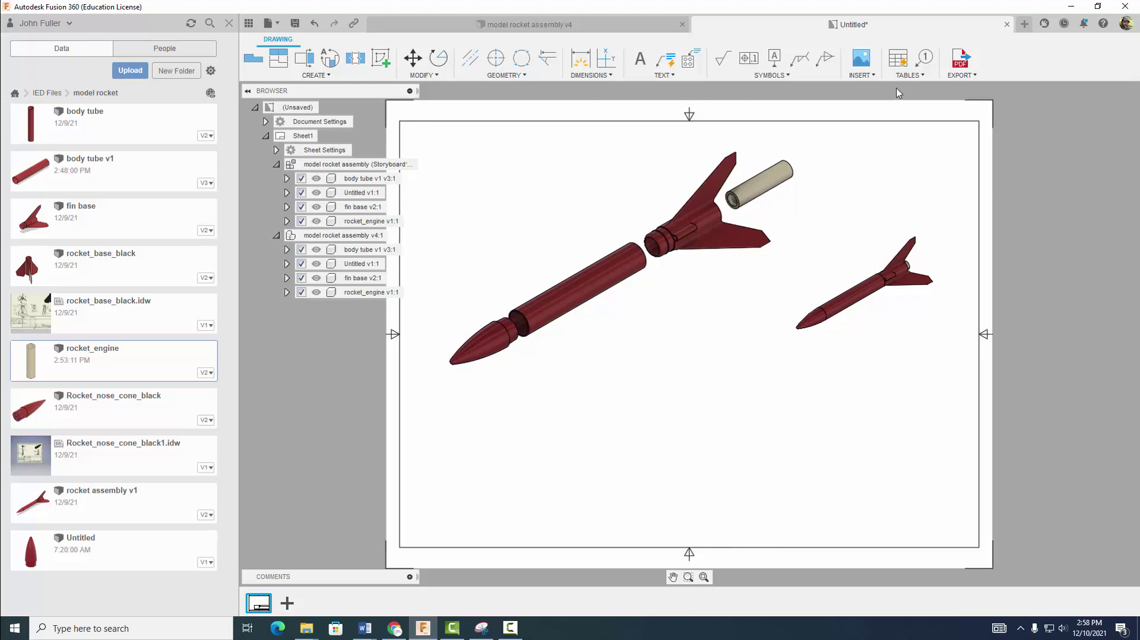
Step: Add an automatic, first-level parts list for the exploded view and place it below the rocket near the lower border
{"action": "left_click", "coordinate": [897, 59]}
{"action": "left_click", "coordinate": [702, 213]}
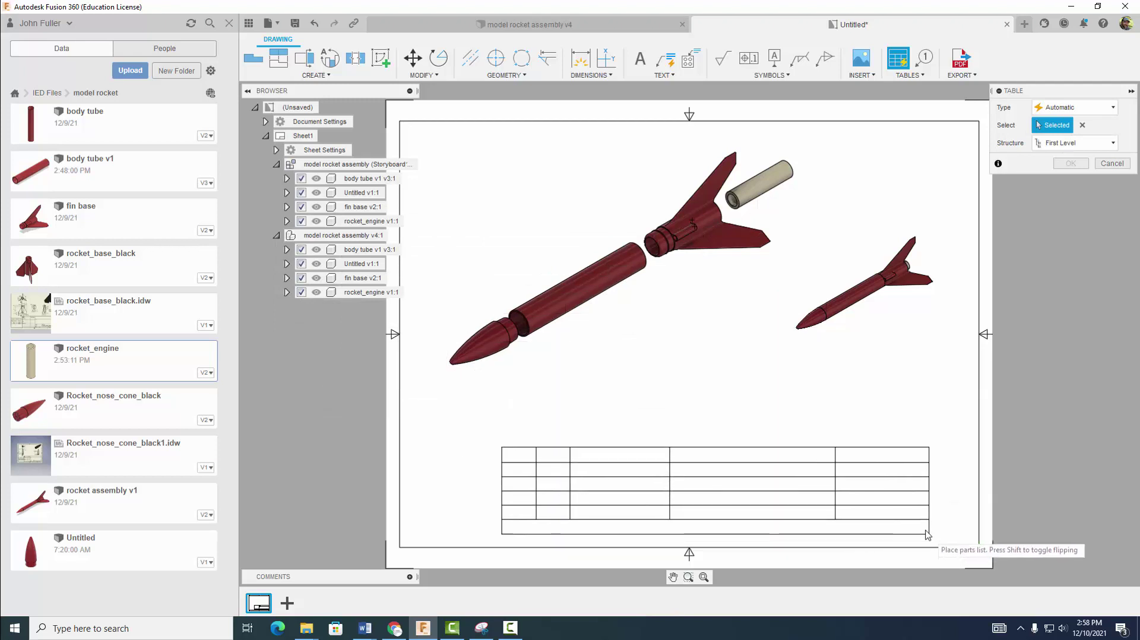
{"action": "left_click", "coordinate": [909, 541]}
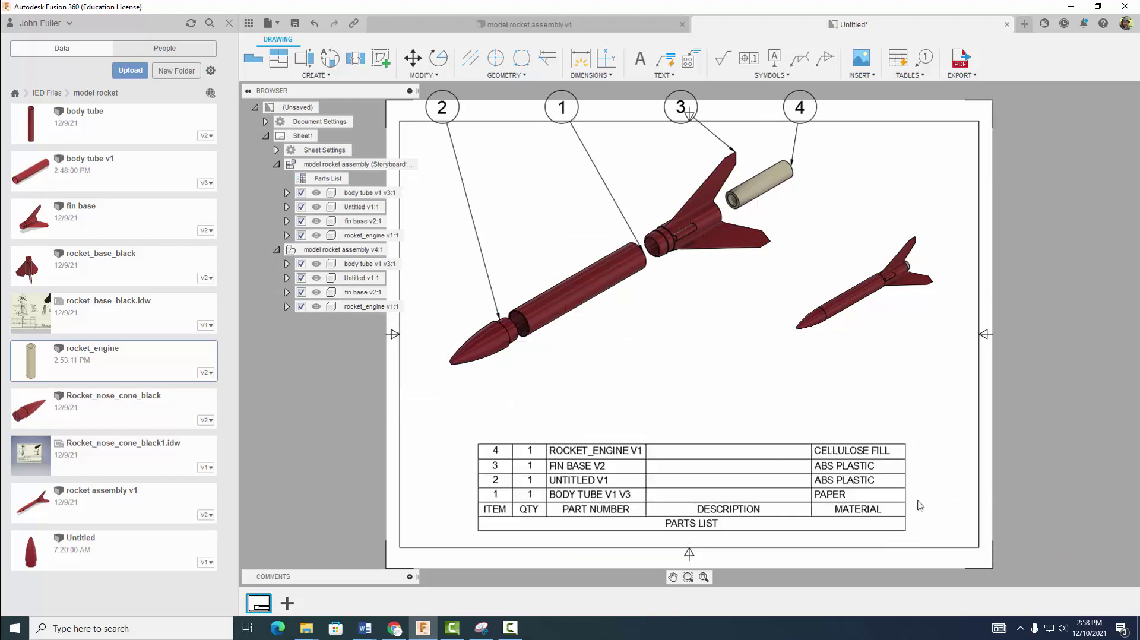
Step: Remove the Description column from the parts list and add the Mass column
{"action": "double_click", "coordinate": [757, 488]}
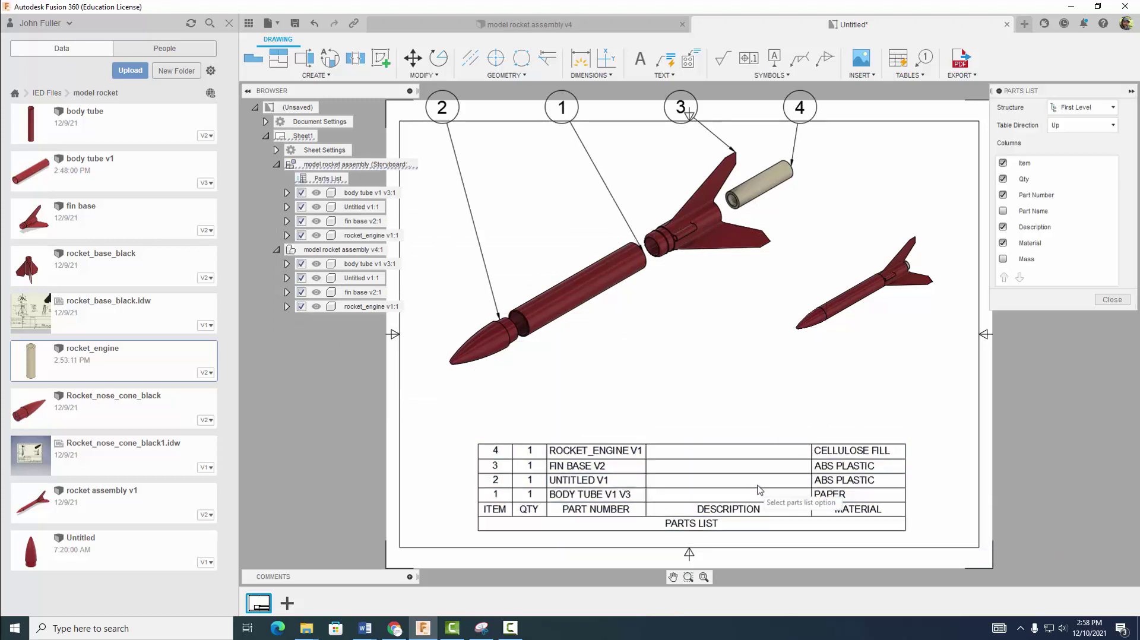
{"action": "left_click", "coordinate": [1003, 228]}
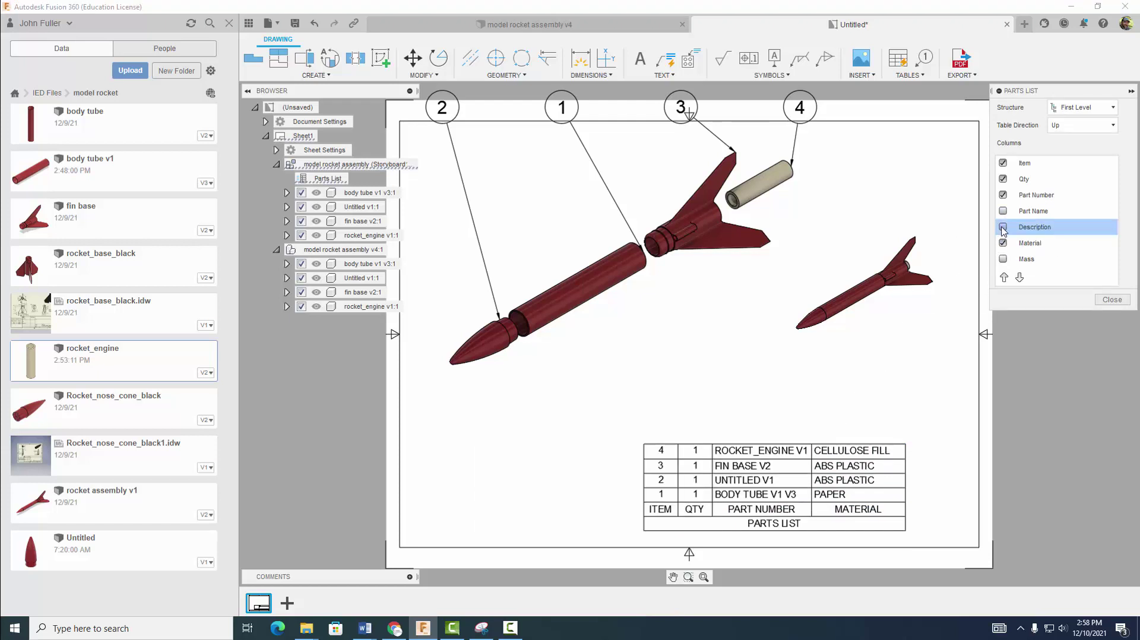
{"action": "left_click", "coordinate": [1003, 260]}
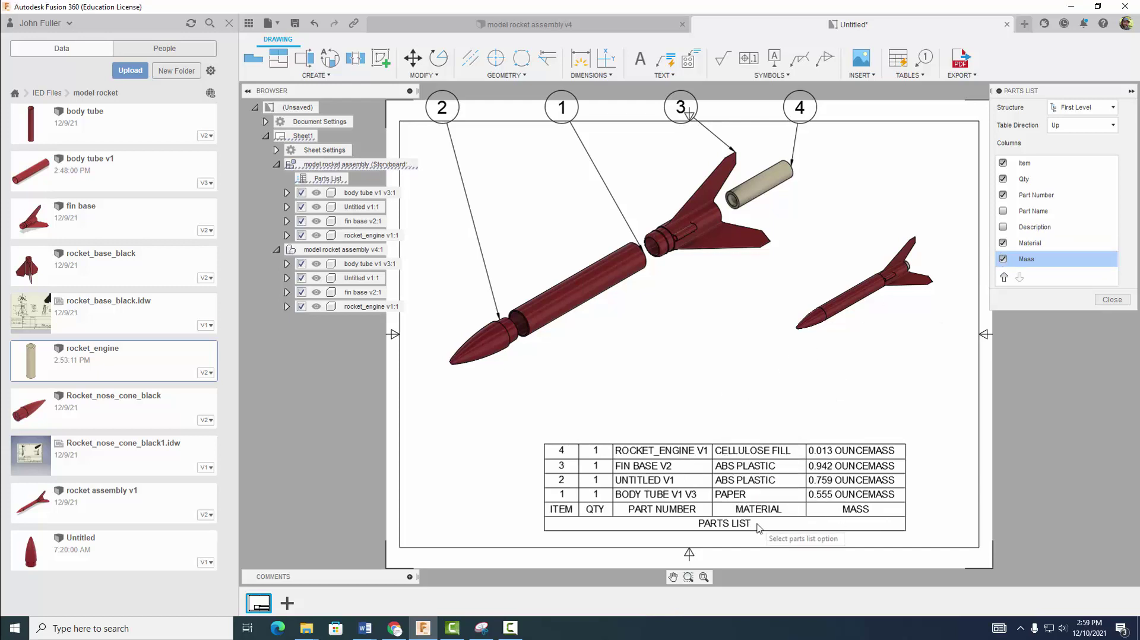
{"action": "left_click", "coordinate": [1110, 299]}
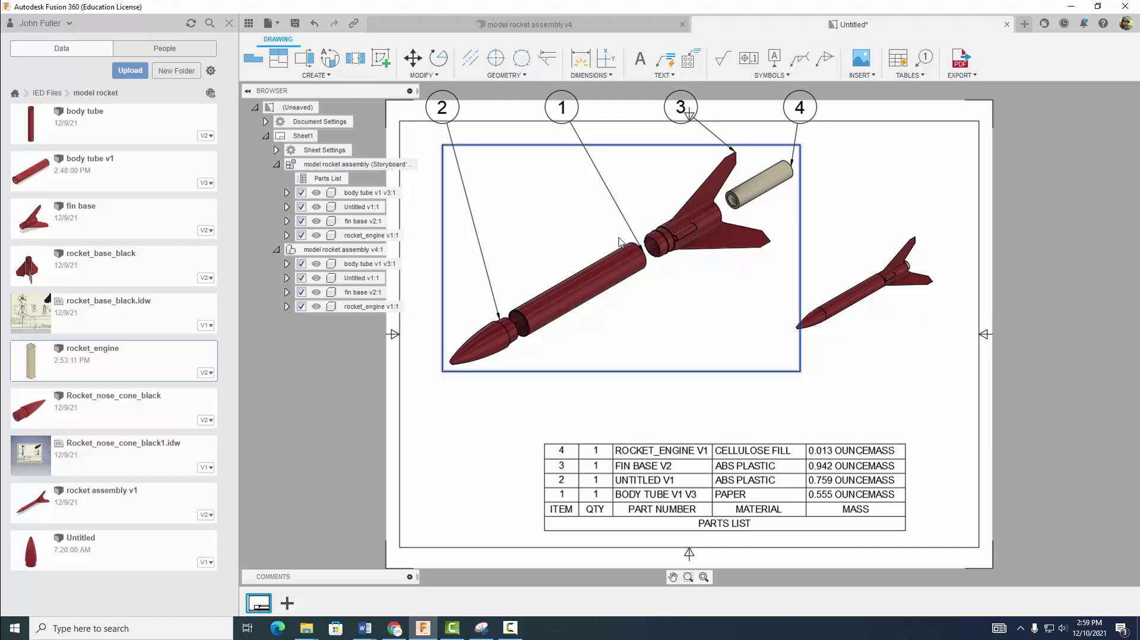
Step: Move the exploded view down so its balloons sit inside the sheet border, and shift balloon 3 slightly up and right
{"action": "mouse_move", "coordinate": [620, 251]}
{"action": "left_mouse_down"}
{"action": "mouse_move", "coordinate": [629, 273]}
{"action": "mouse_move", "coordinate": [621, 316]}
{"action": "left_mouse_up"}
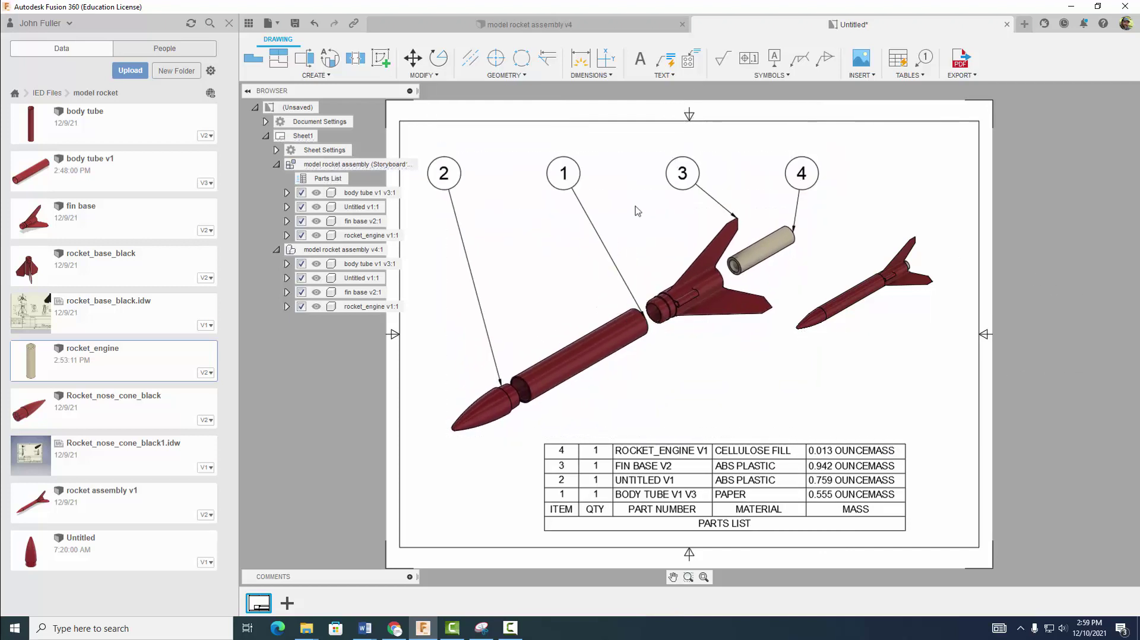
{"action": "left_click", "coordinate": [683, 174]}
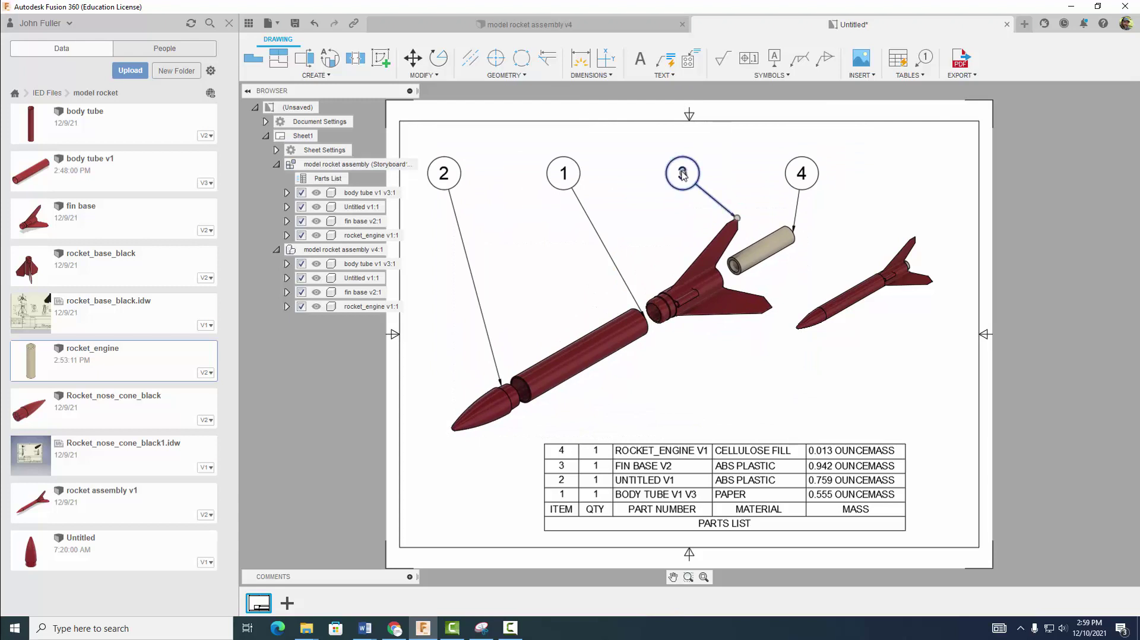
{"action": "left_click", "coordinate": [683, 173]}
{"action": "left_click", "coordinate": [696, 167]}
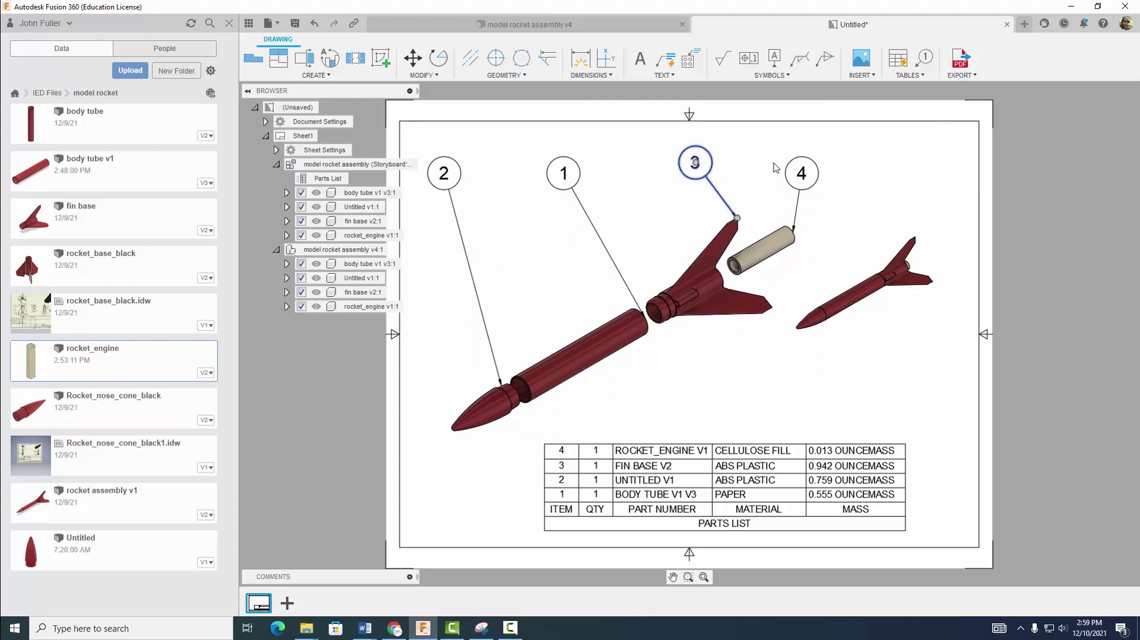
Step: Move balloon 4 left to sit above the engine, and reattach its leader arrow to the engine's upper edge
{"action": "left_click", "coordinate": [802, 173]}
{"action": "left_click", "coordinate": [802, 173]}
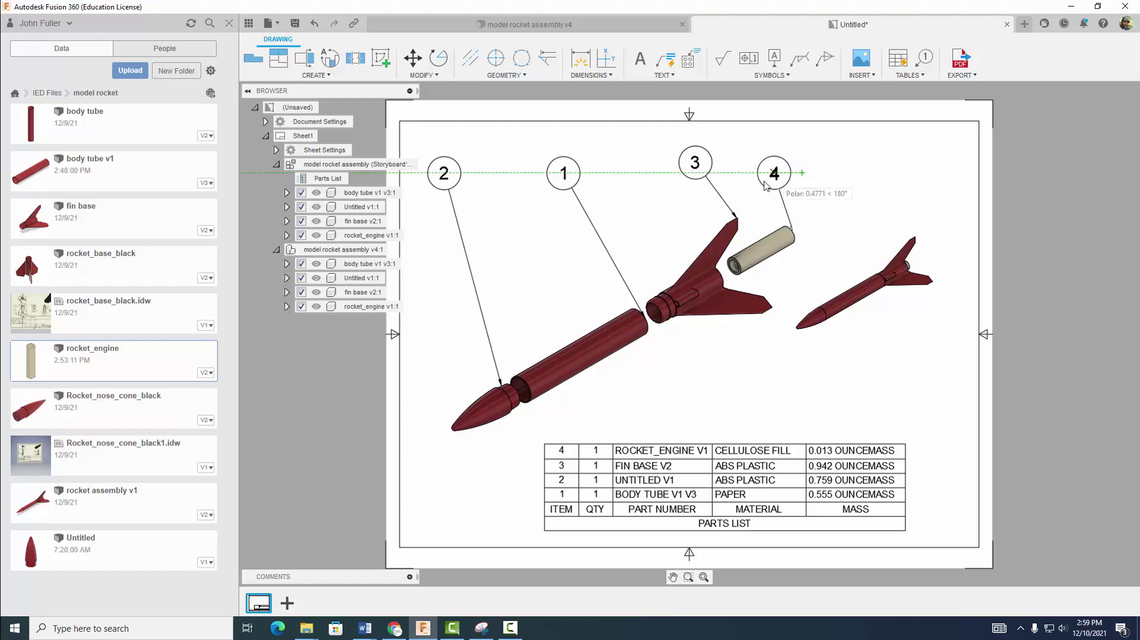
{"action": "left_click", "coordinate": [754, 182]}
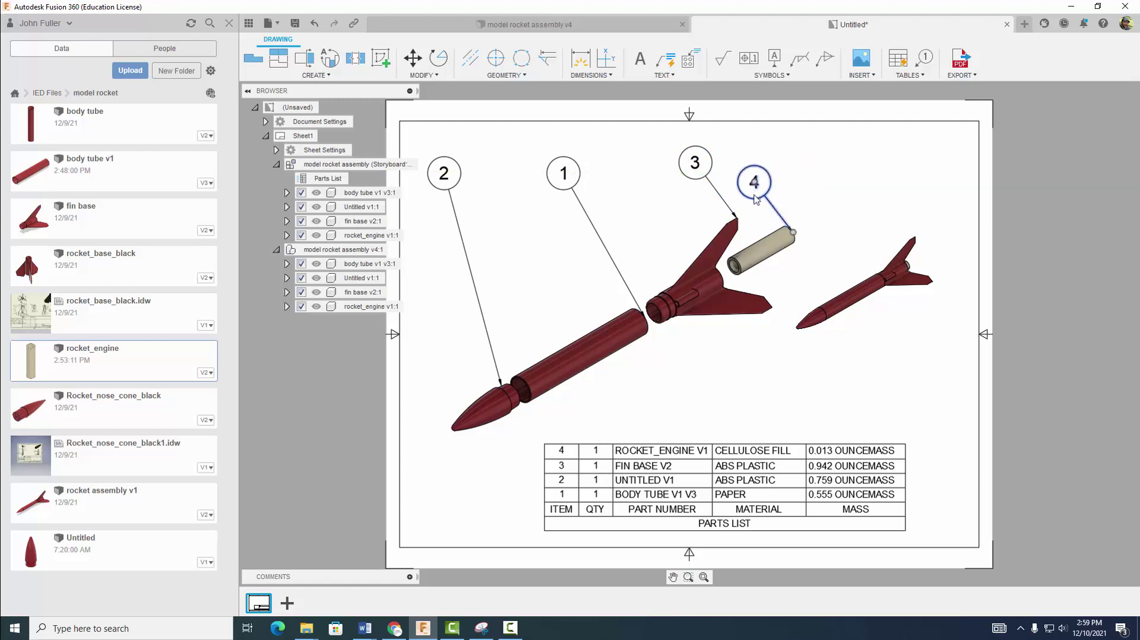
{"action": "left_click", "coordinate": [793, 233]}
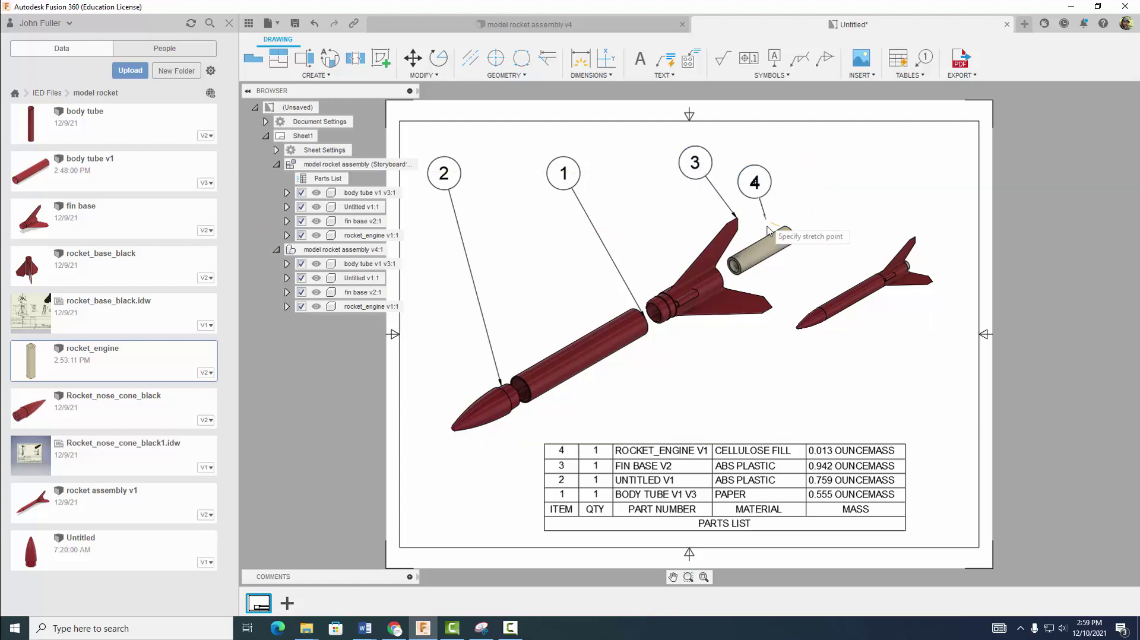
{"action": "left_click", "coordinate": [784, 226]}
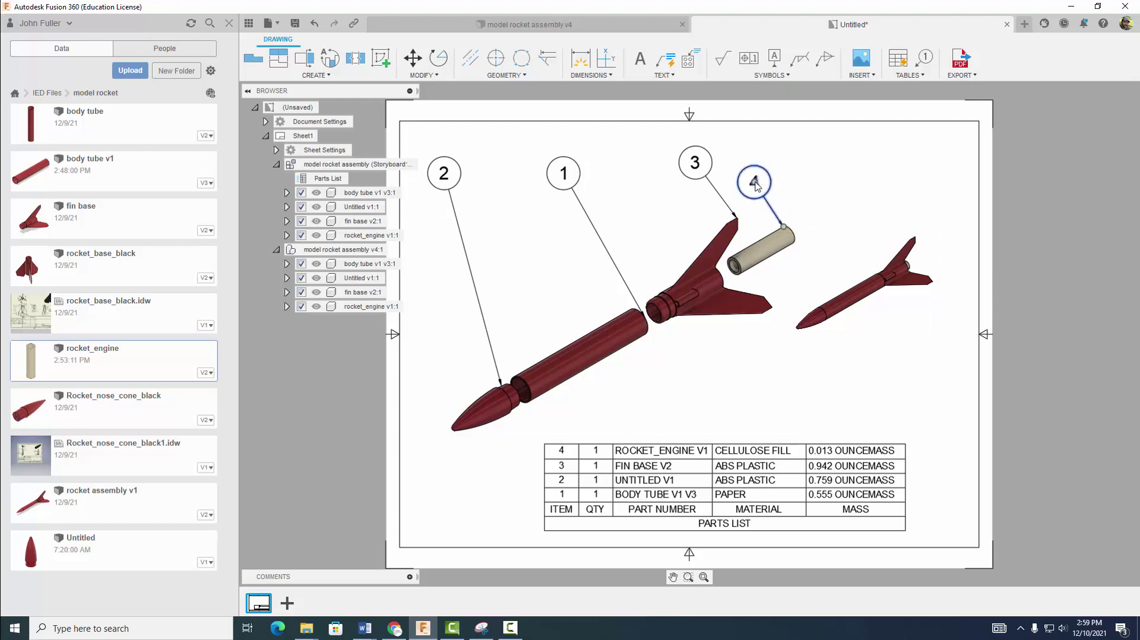
Step: Reattach balloon 3's leader arrow slightly left on the upper fin's edge, and move the balloon slightly down and left
{"action": "left_click", "coordinate": [729, 207]}
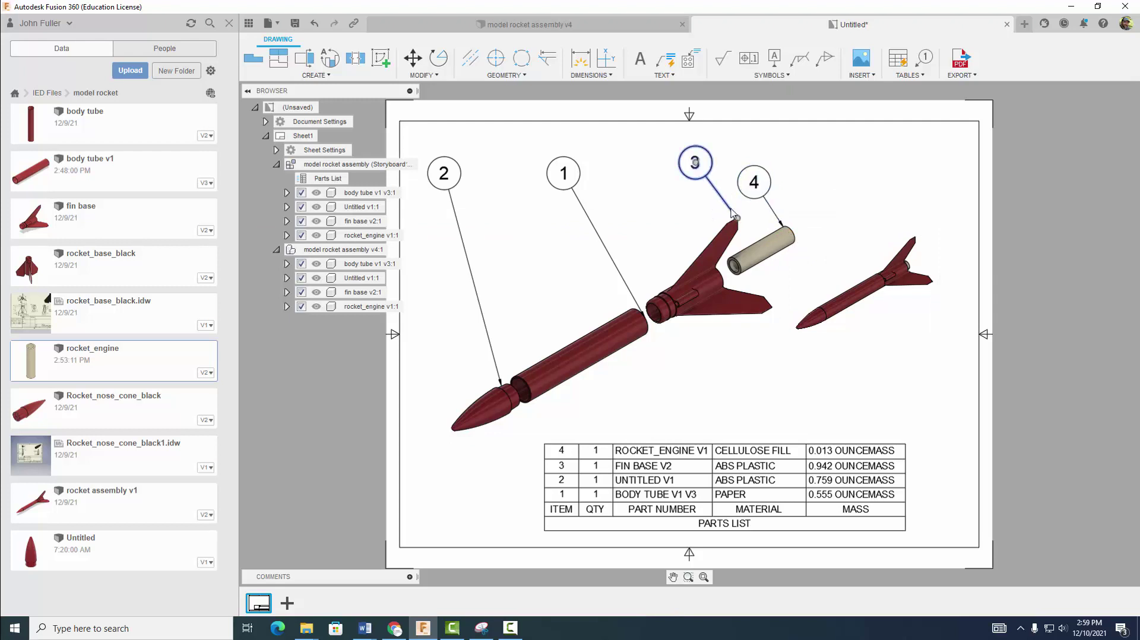
{"action": "left_click", "coordinate": [736, 218]}
{"action": "left_click", "coordinate": [728, 224]}
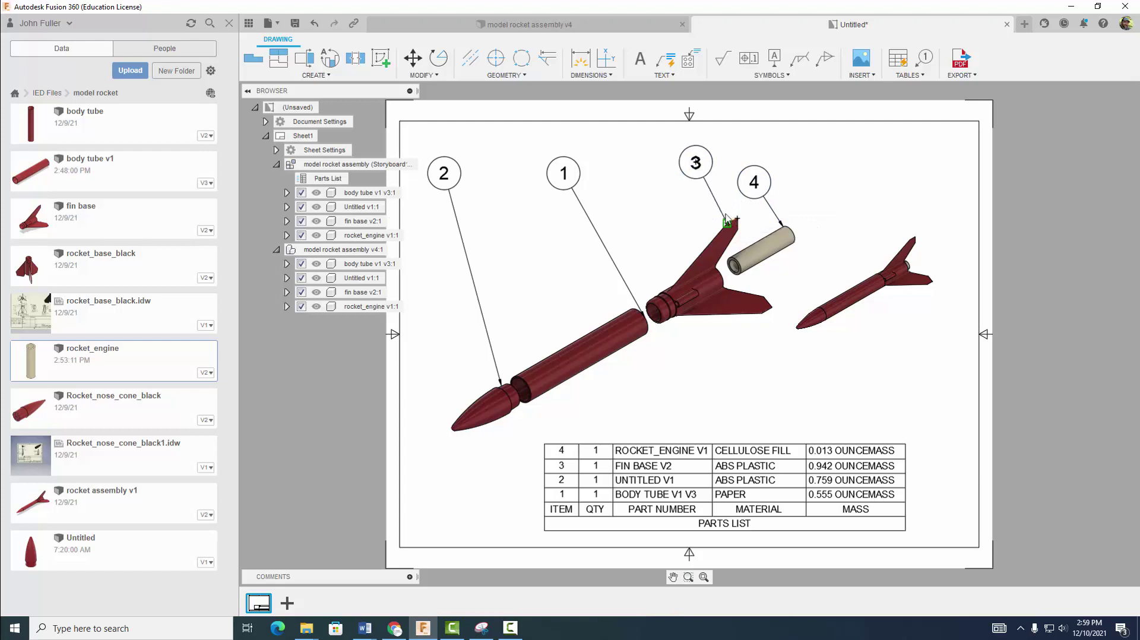
{"action": "left_click", "coordinate": [697, 166]}
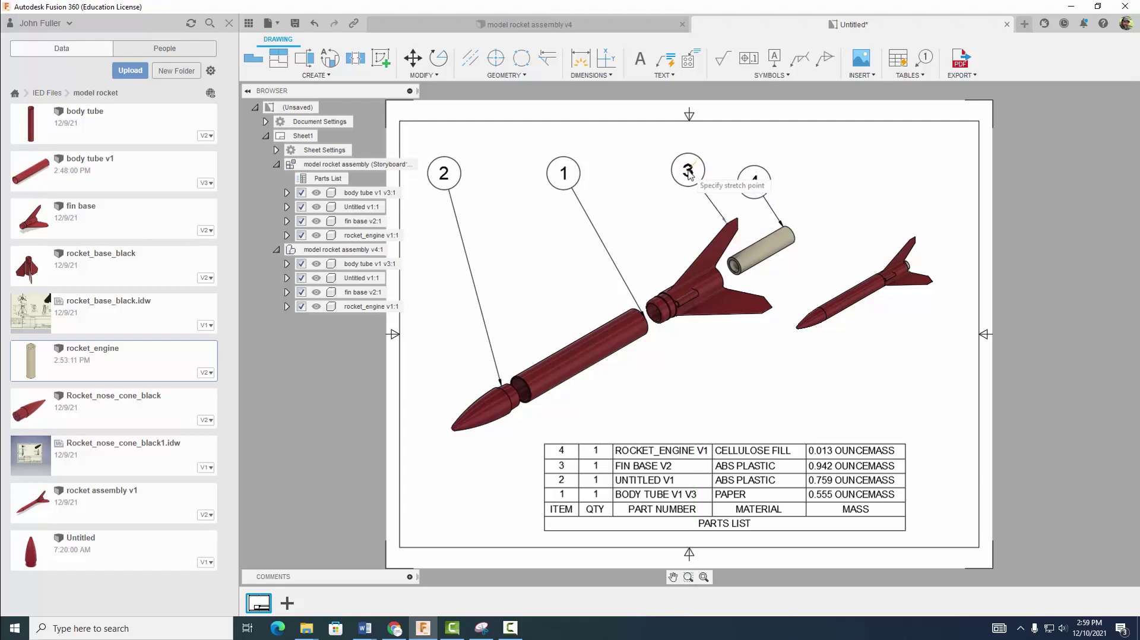
{"action": "left_click", "coordinate": [687, 173]}
Step: Reattach balloon 1's leader arrow to the body tube's upper edge, and move the balloon slightly down and left
{"action": "left_click", "coordinate": [577, 194]}
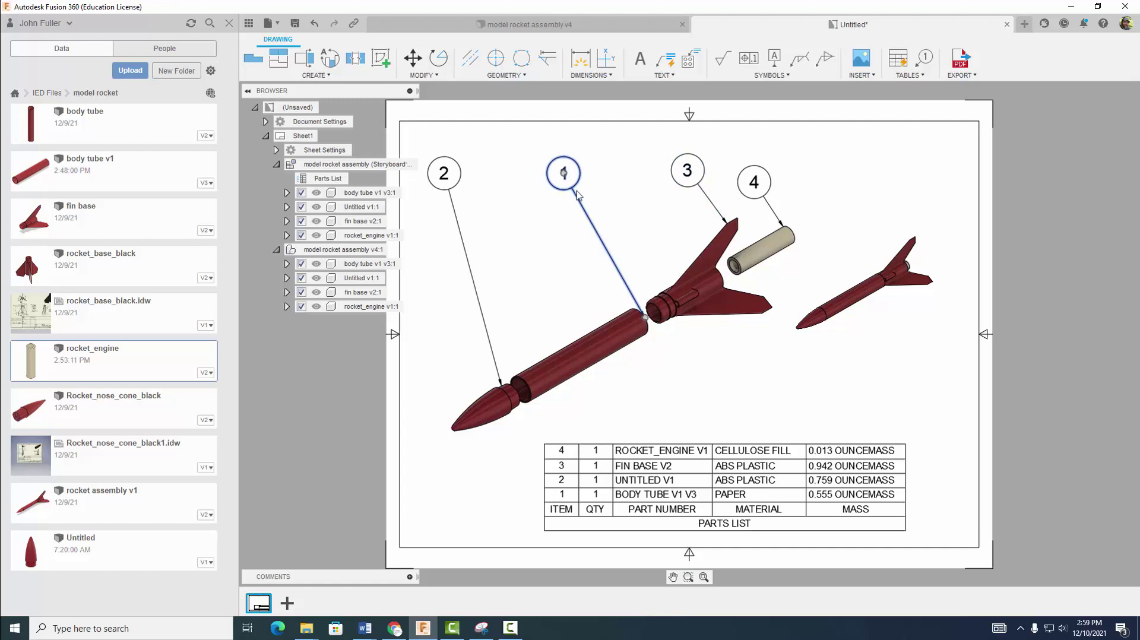
{"action": "left_click", "coordinate": [645, 316]}
{"action": "left_click", "coordinate": [623, 313]}
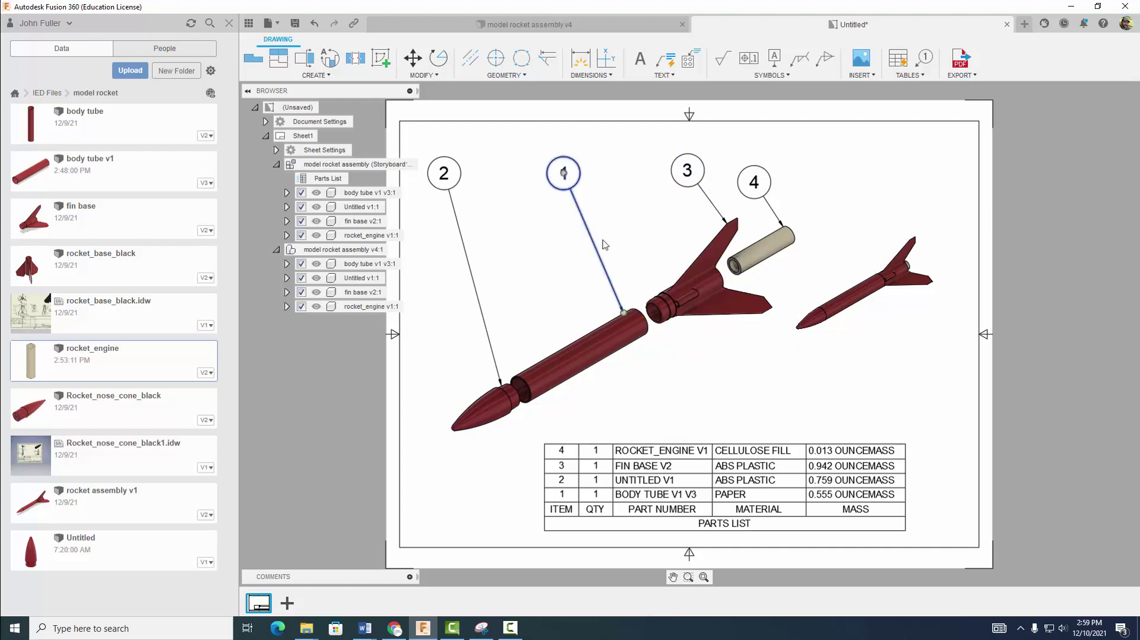
{"action": "left_click", "coordinate": [564, 173]}
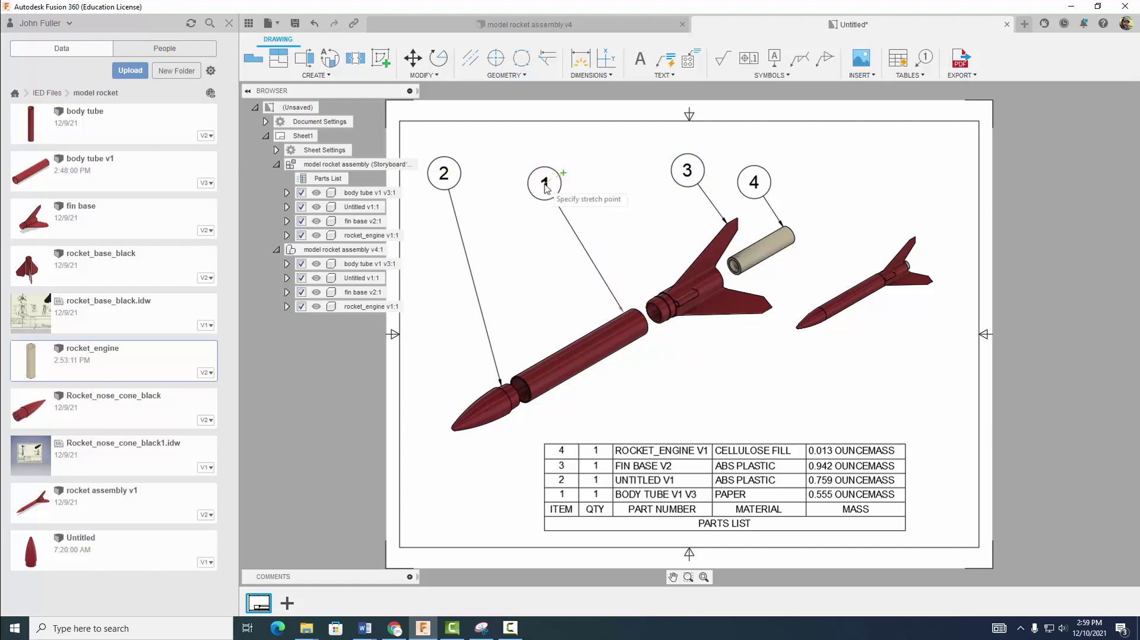
{"action": "left_click", "coordinate": [541, 188]}
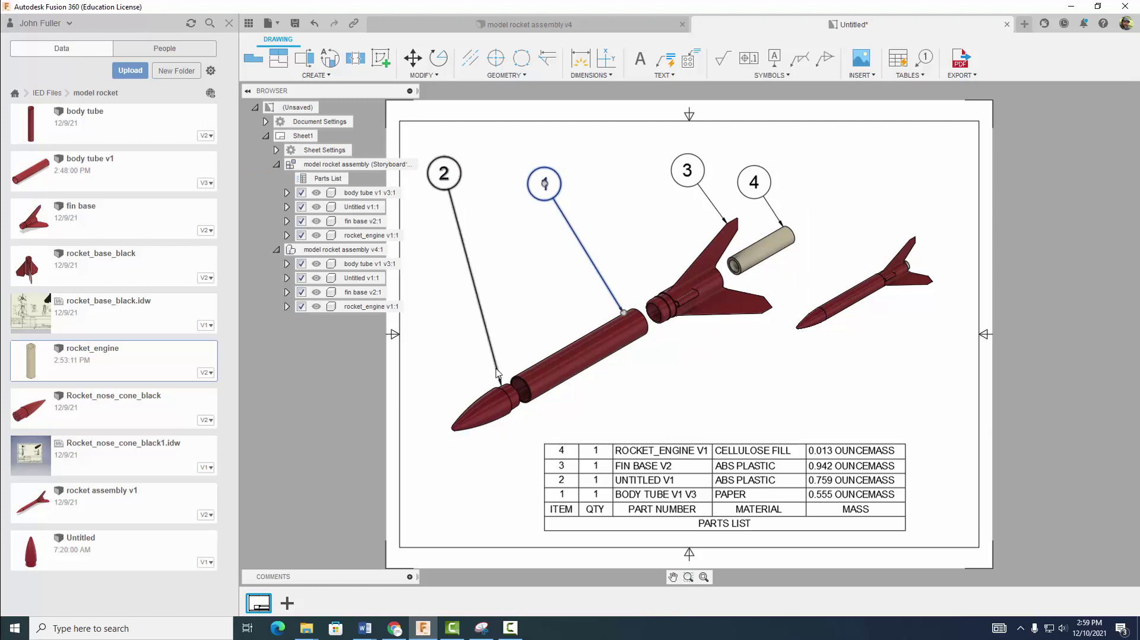
Step: Move balloon 2 straight down so it sits closer to the nose cone, keeping its leader attachment
{"action": "left_click", "coordinate": [445, 176]}
{"action": "left_click", "coordinate": [445, 175]}
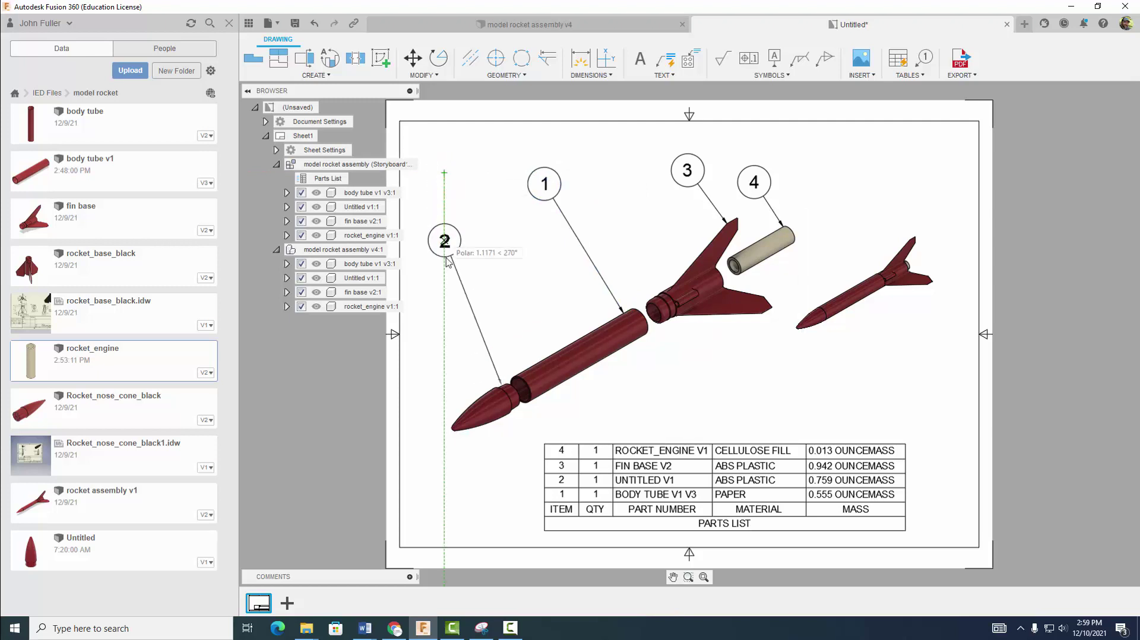
{"action": "left_click", "coordinate": [444, 280]}
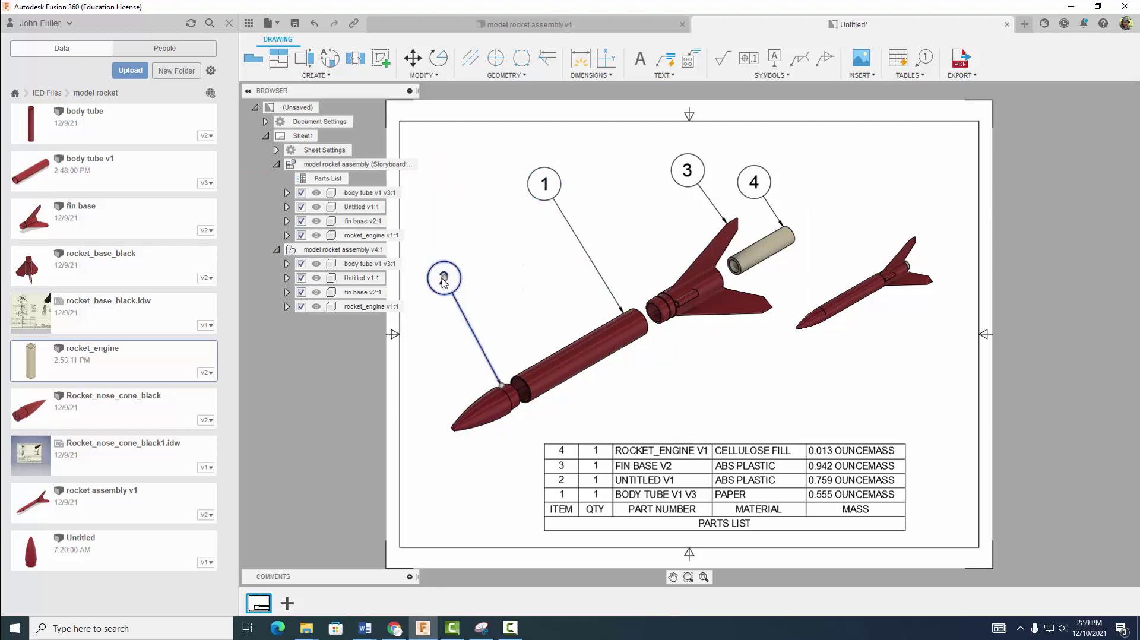
{"action": "left_click", "coordinate": [962, 421]}
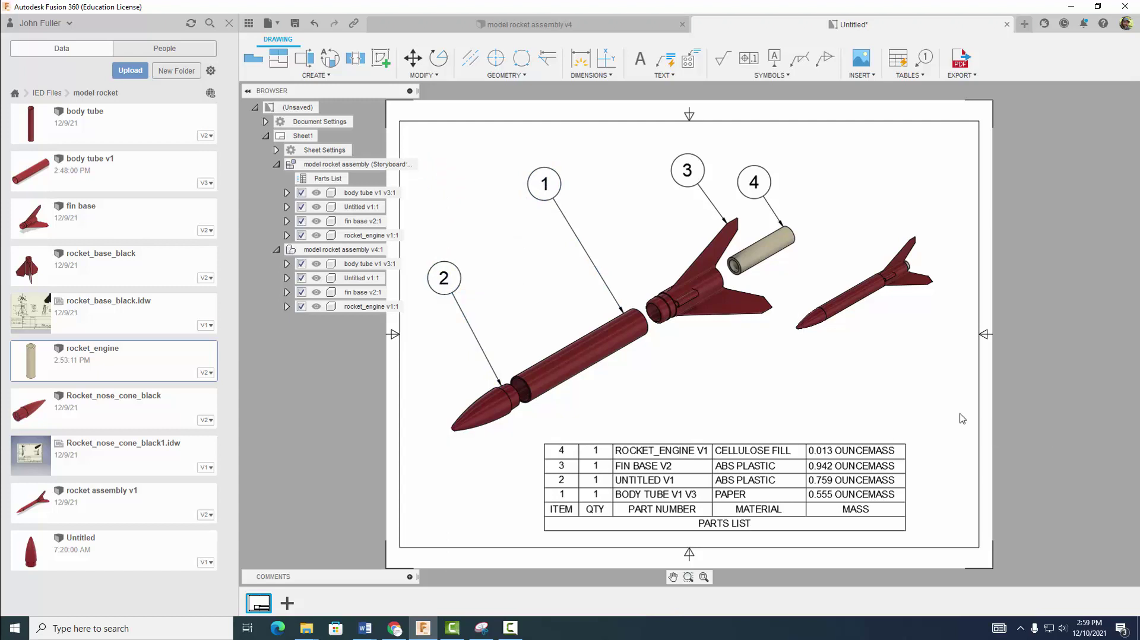